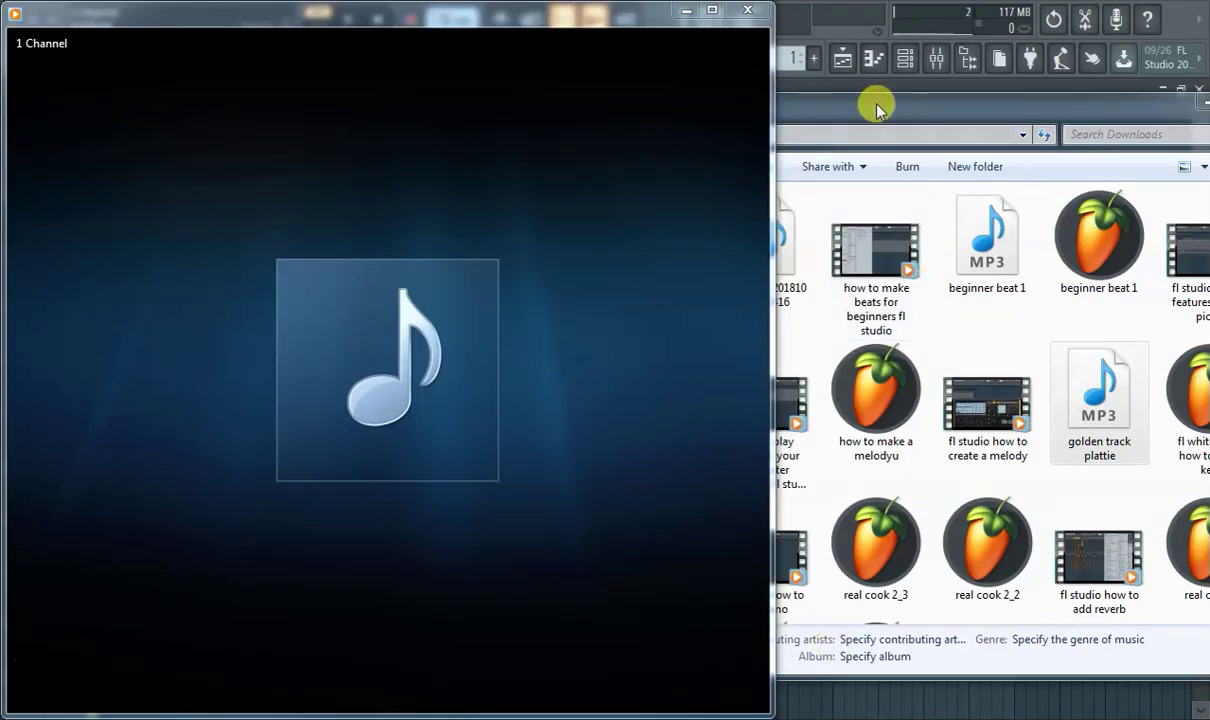
# Bring FL Studio's empty Playlist in front of Windows Media Player and the Downloads folder.
pyautogui.click(960, 20)
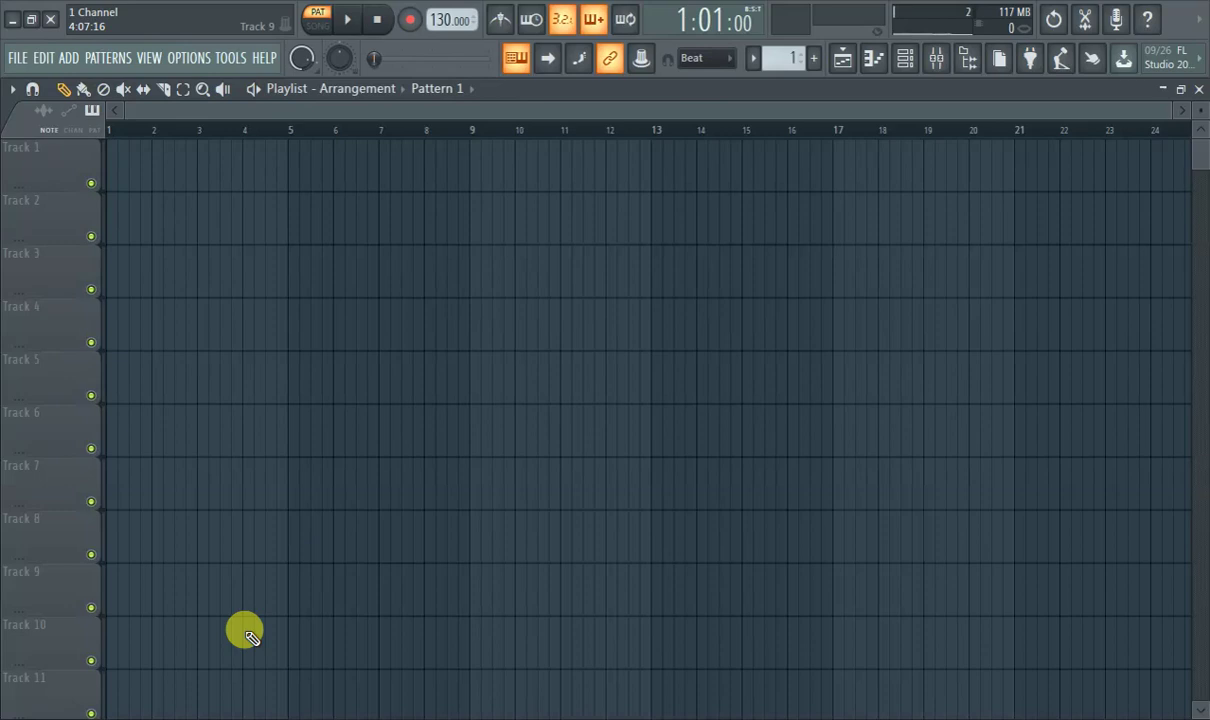
pyautogui.hotkey('alt', 'Tab')
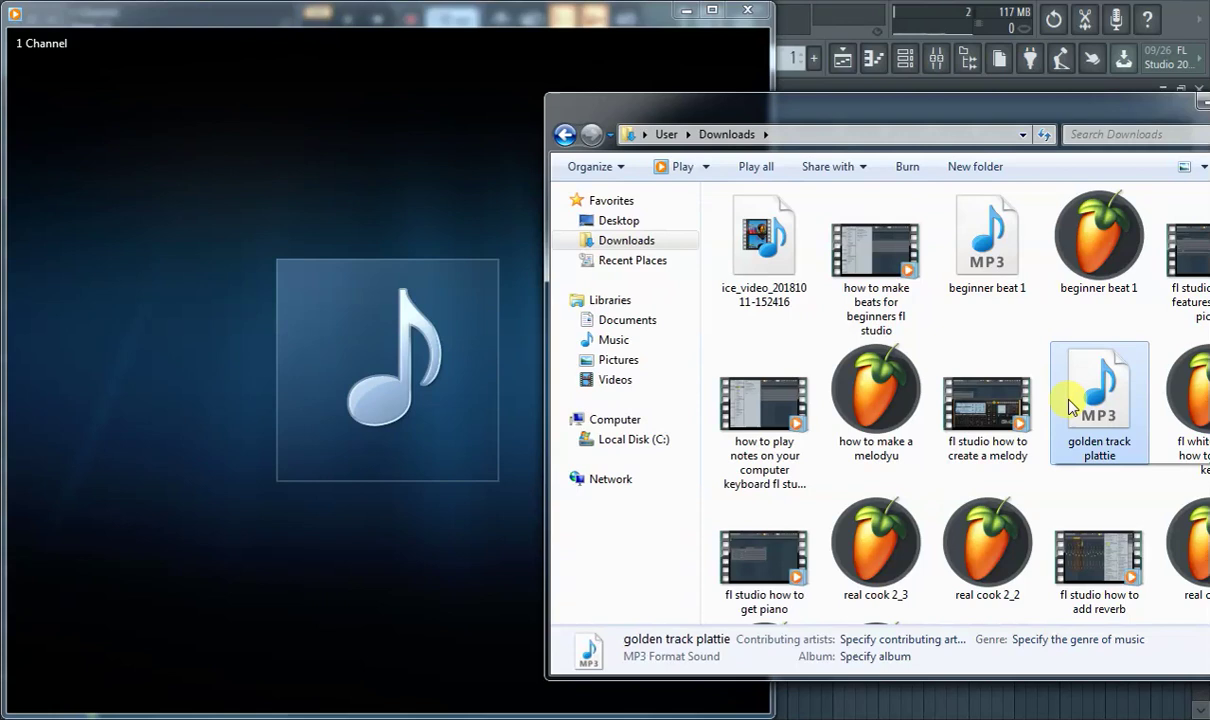
pyautogui.click(986, 446)
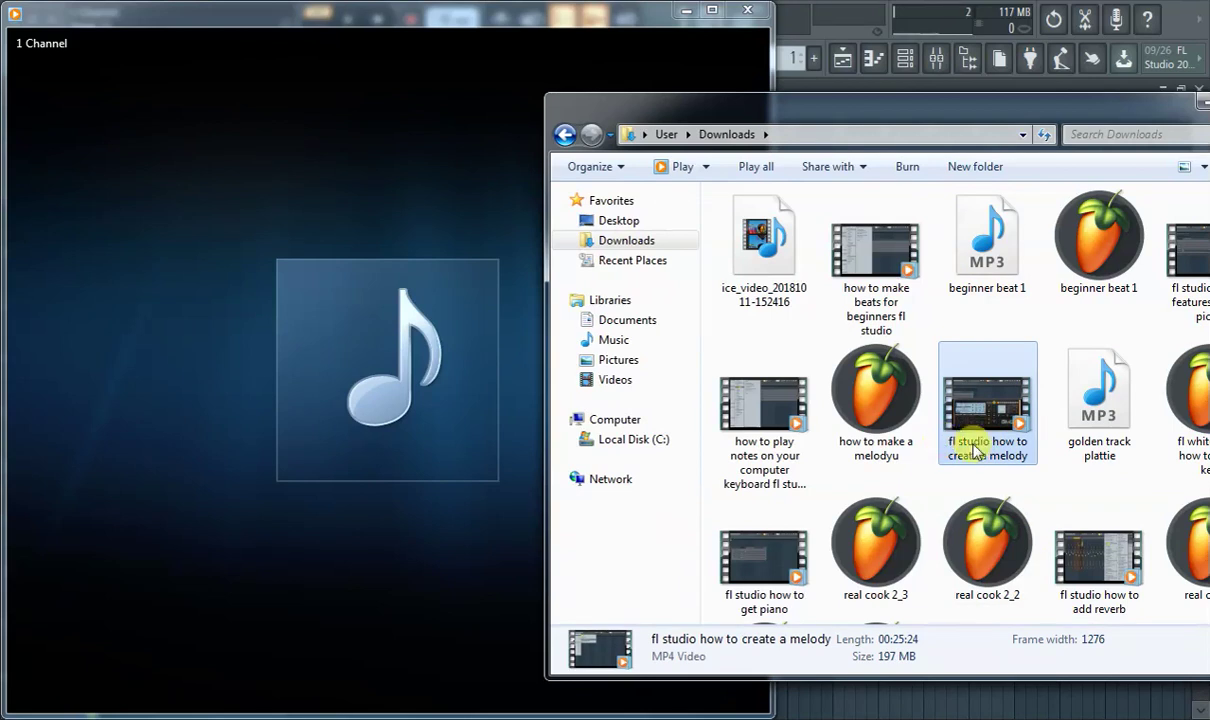
pyautogui.click(1093, 440)
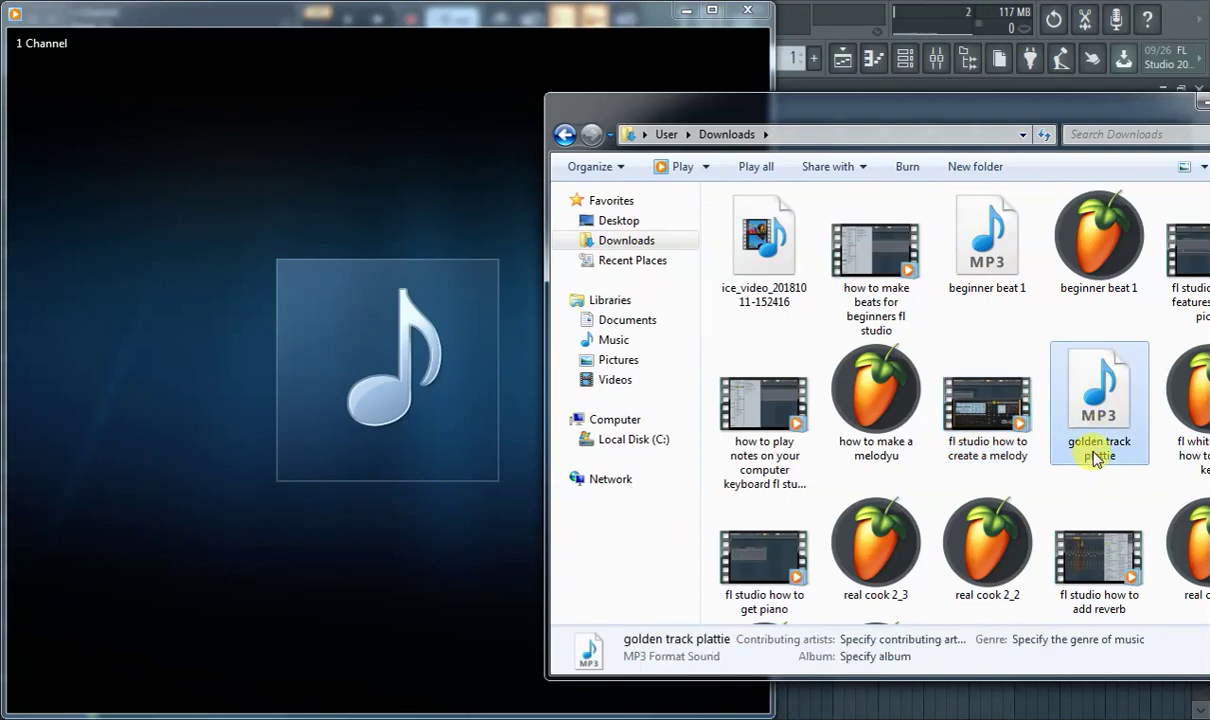
pyautogui.click(795, 58)
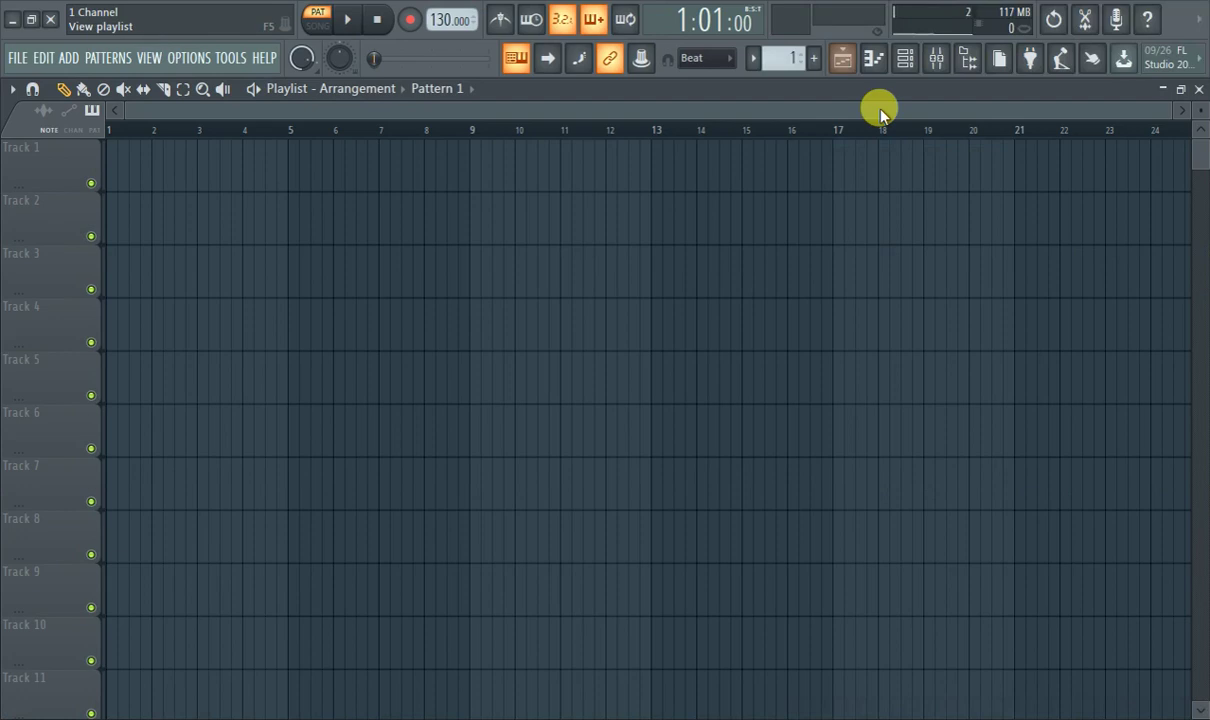
# Drop golden track plattie.mp3 from Downloads onto Track 1 and slide the clip to bar 1.
pyautogui.hotkey('alt', 'Tab')
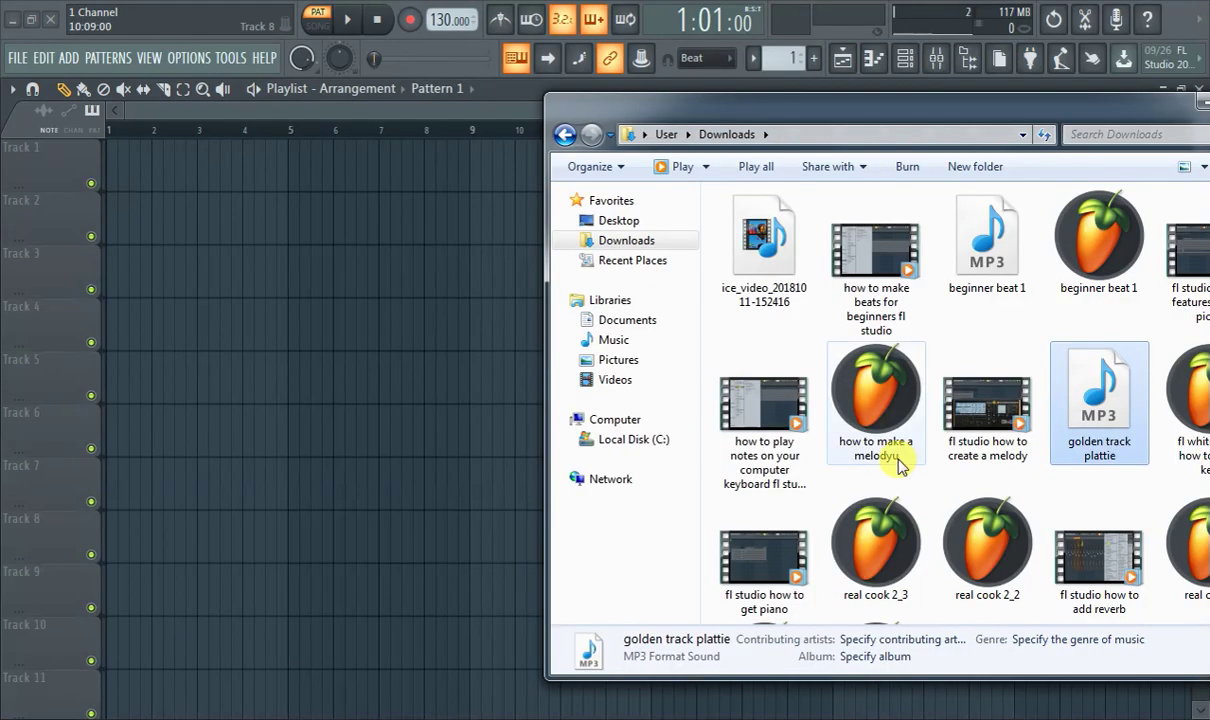
pyautogui.moveTo(163, 185); pyautogui.dragTo(152, 166)
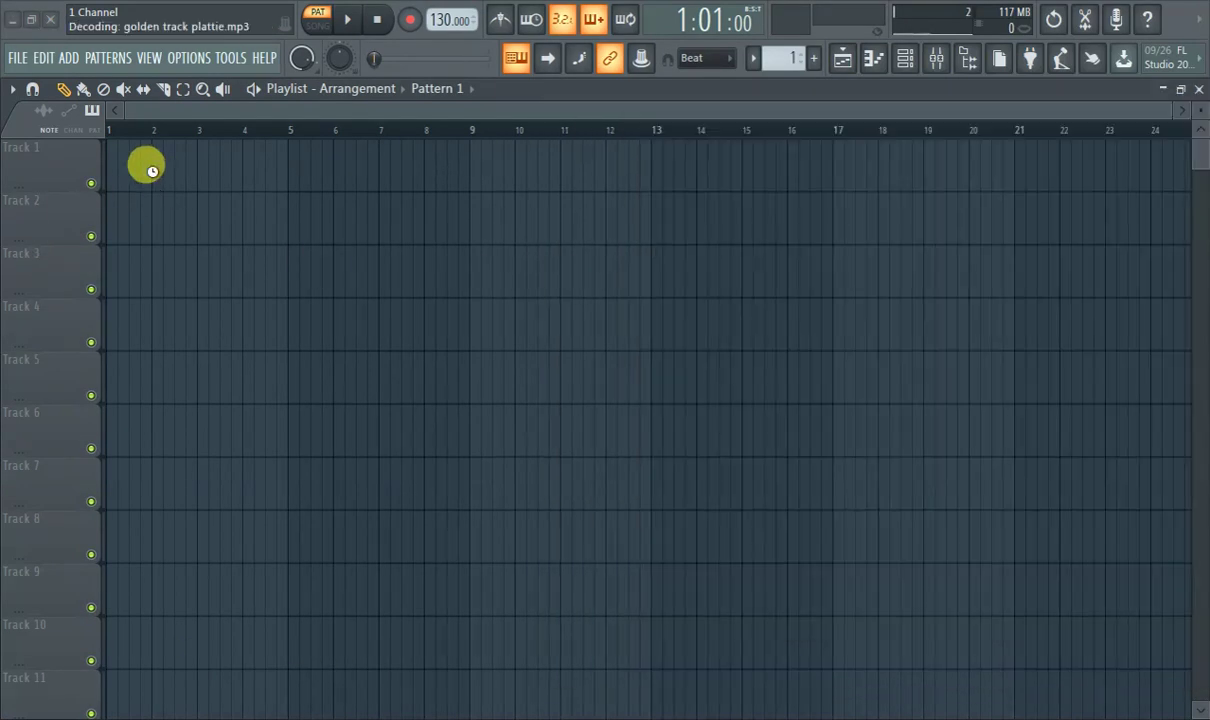
pyautogui.moveTo(235, 157); pyautogui.dragTo(119, 167)
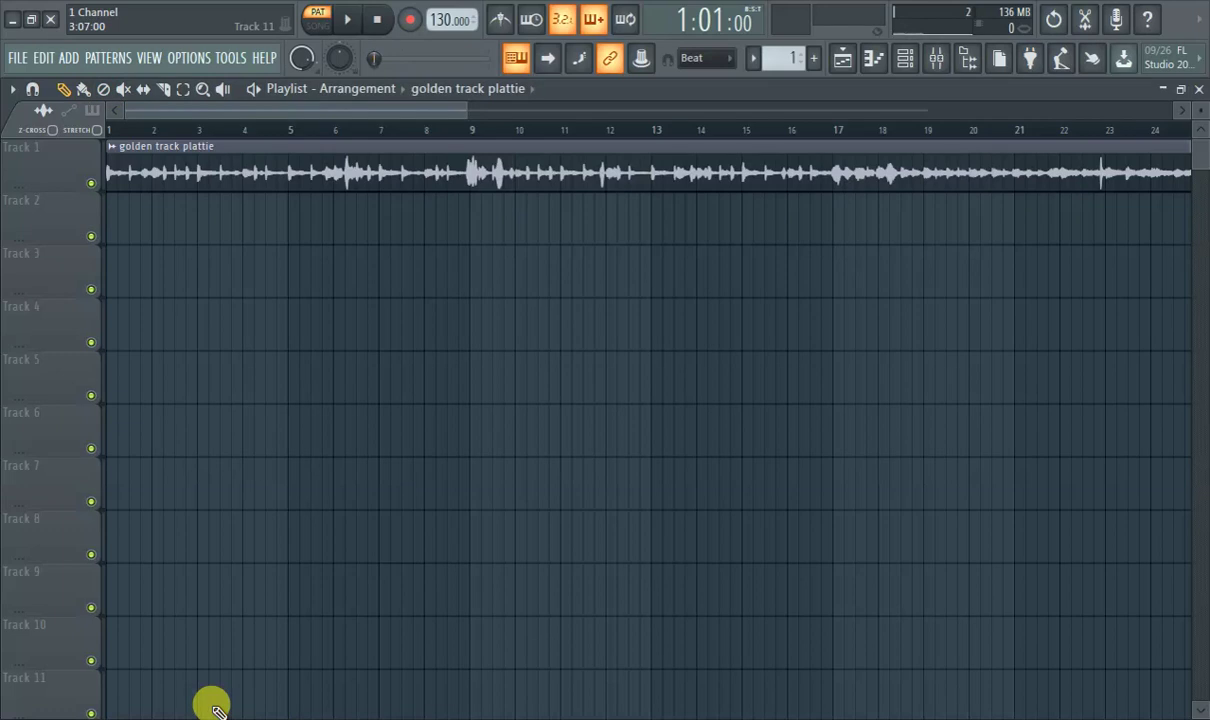
pyautogui.hotkey('alt', 'Tab')
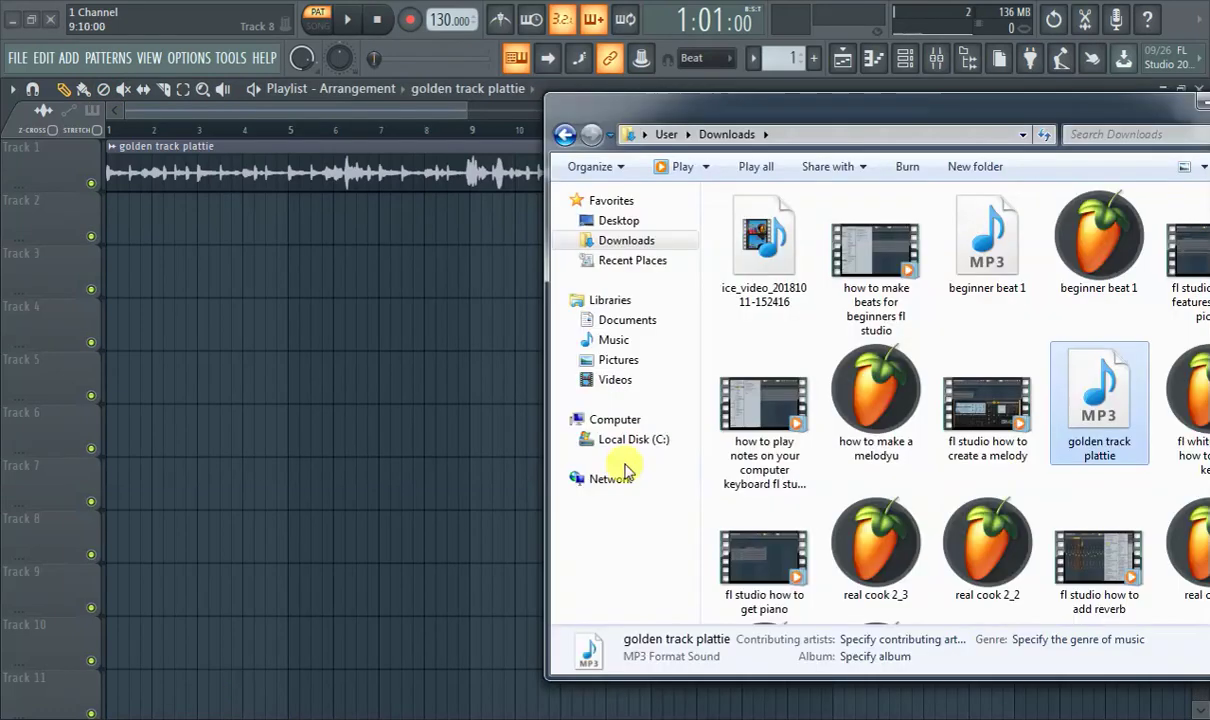
# Close Windows Media Player and play the golden track plattie clip in song mode from bar 1.
pyautogui.rightClick(1077, 403)
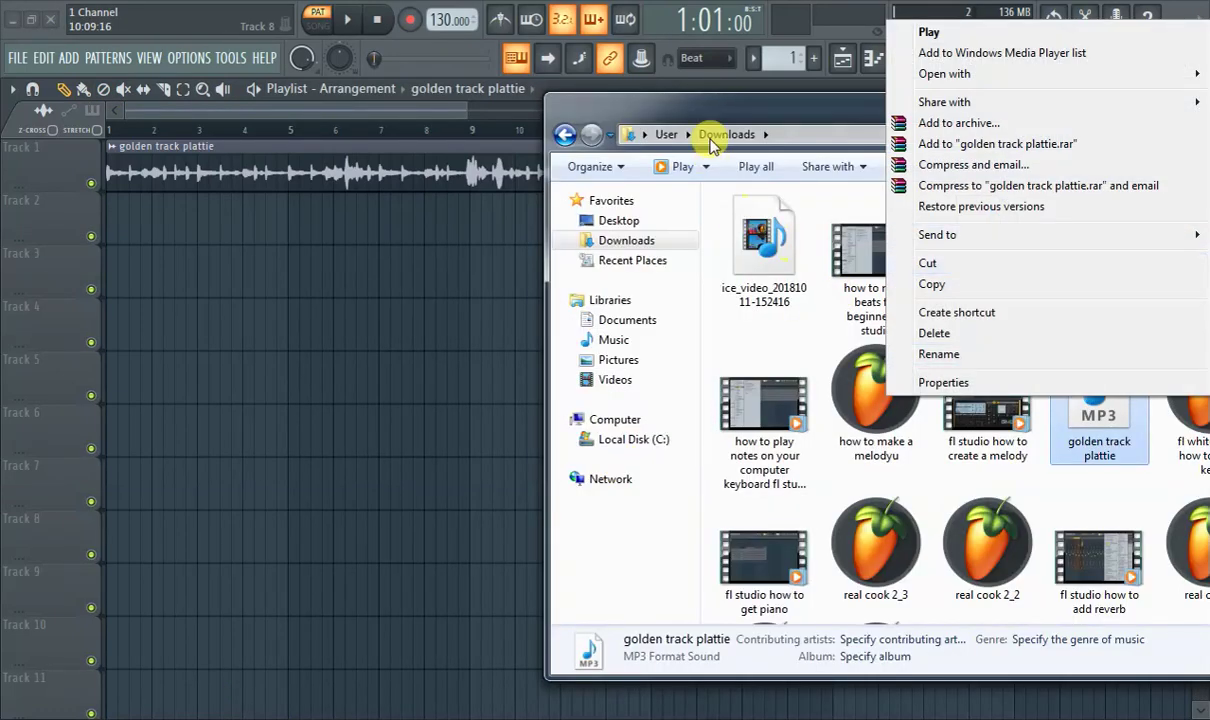
pyautogui.click(720, 104)
pyautogui.click(355, 128)
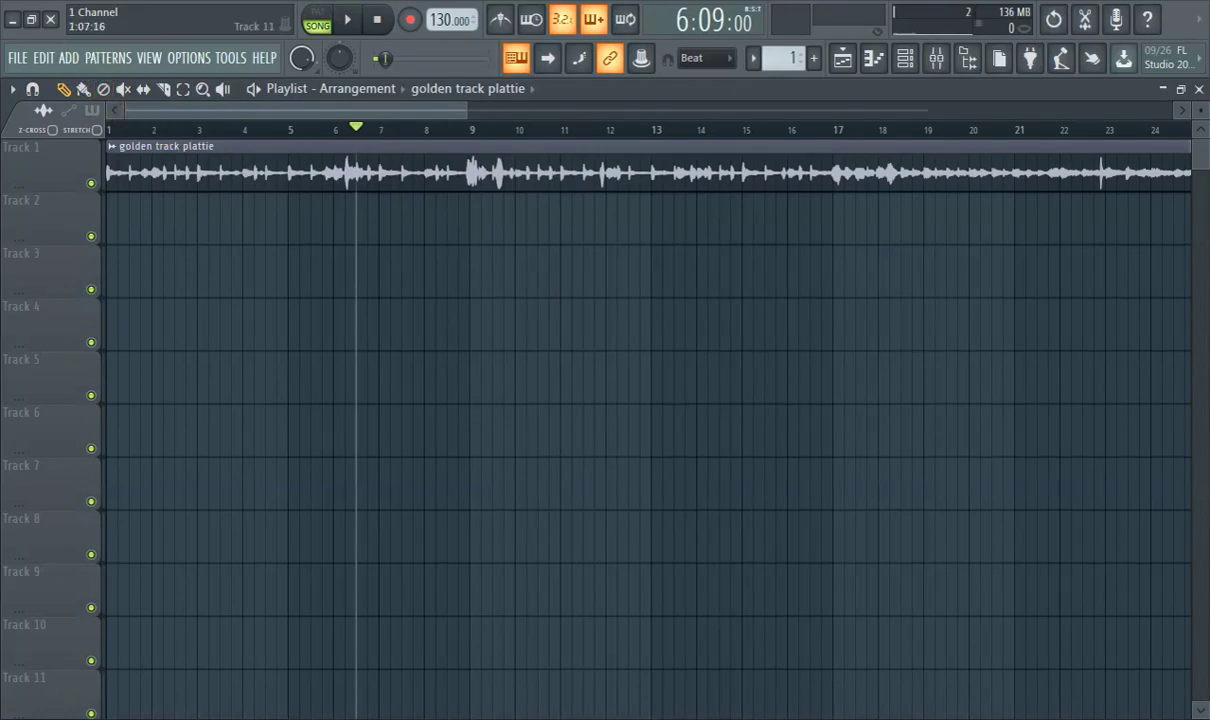
pyautogui.hotkey('alt', 'Tab')
pyautogui.click(757, 12)
pyautogui.click(349, 20)
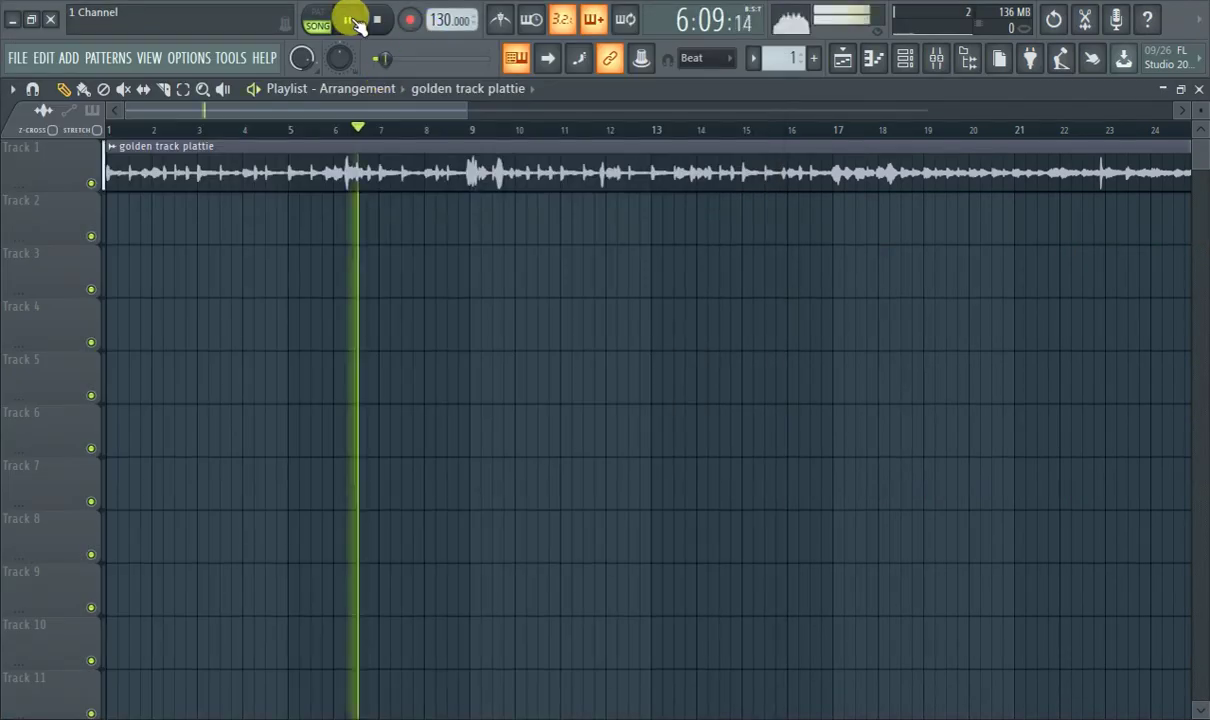
pyautogui.click(110, 131)
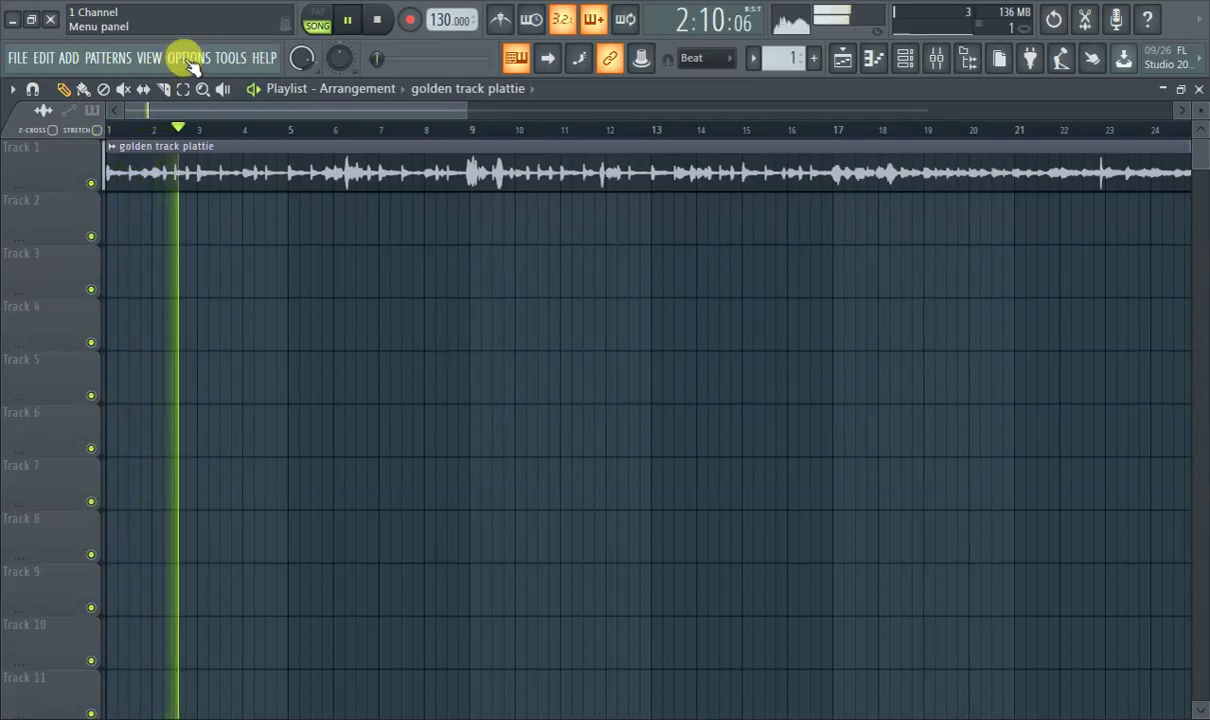
# In OPTIONS > File settings, add C:\Users\User\Downloads as the third browser extra search folder.
pyautogui.click(230, 58)
pyautogui.moveTo(195, 57)
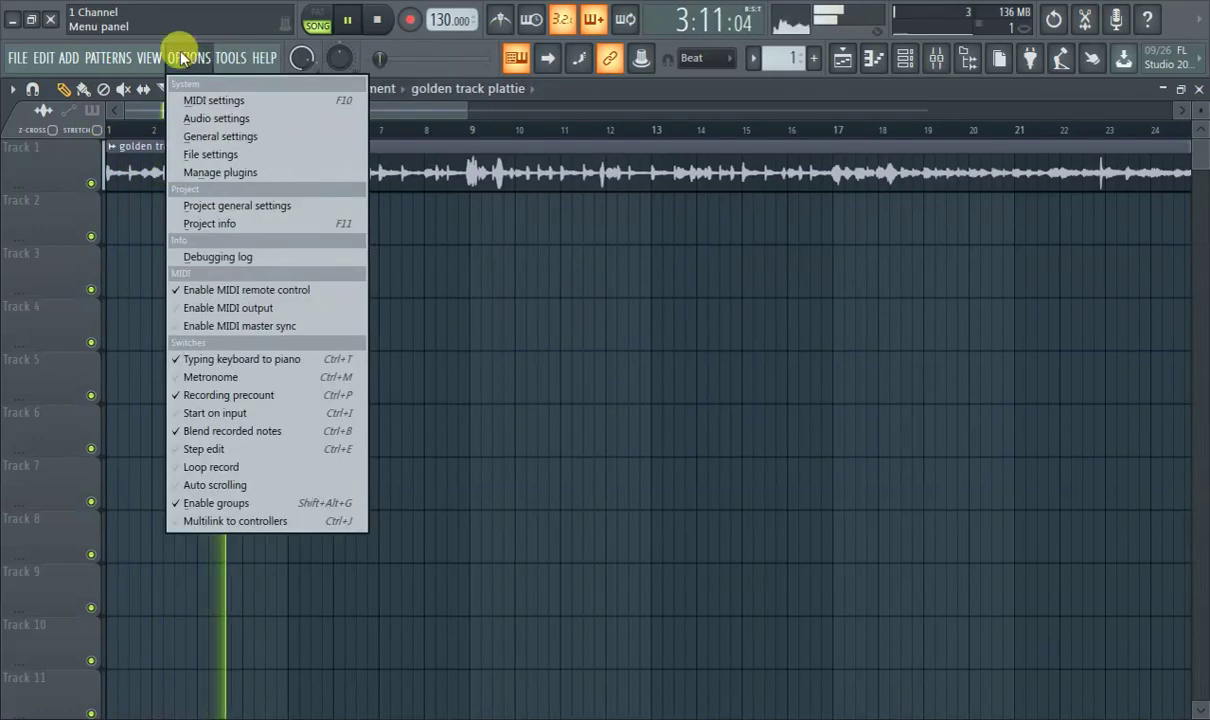
pyautogui.click(222, 153)
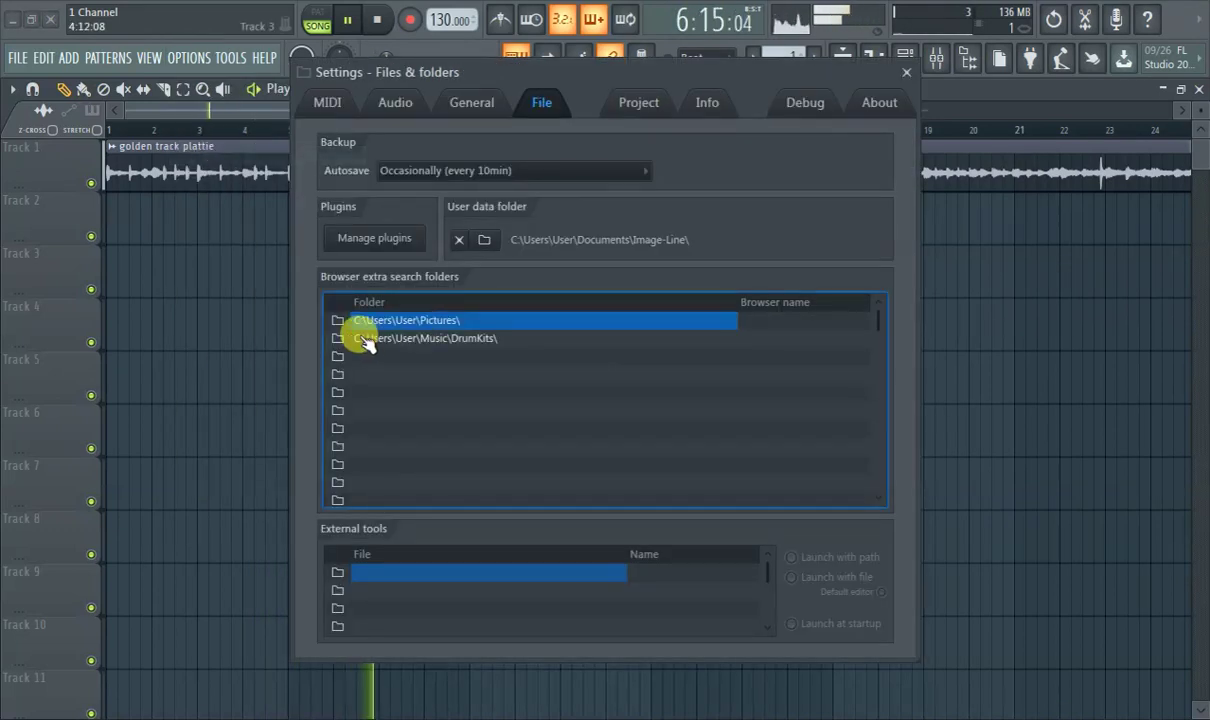
pyautogui.click(337, 356)
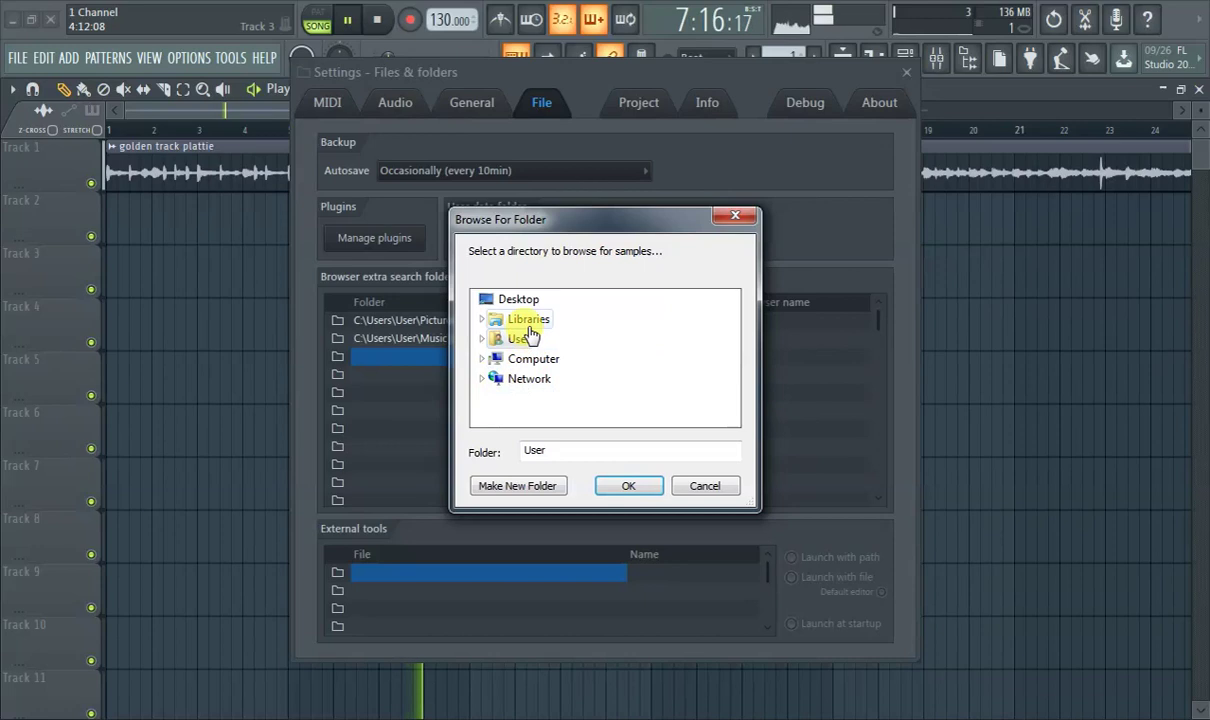
pyautogui.doubleClick(527, 319)
pyautogui.scroll(-1, 550, 365)
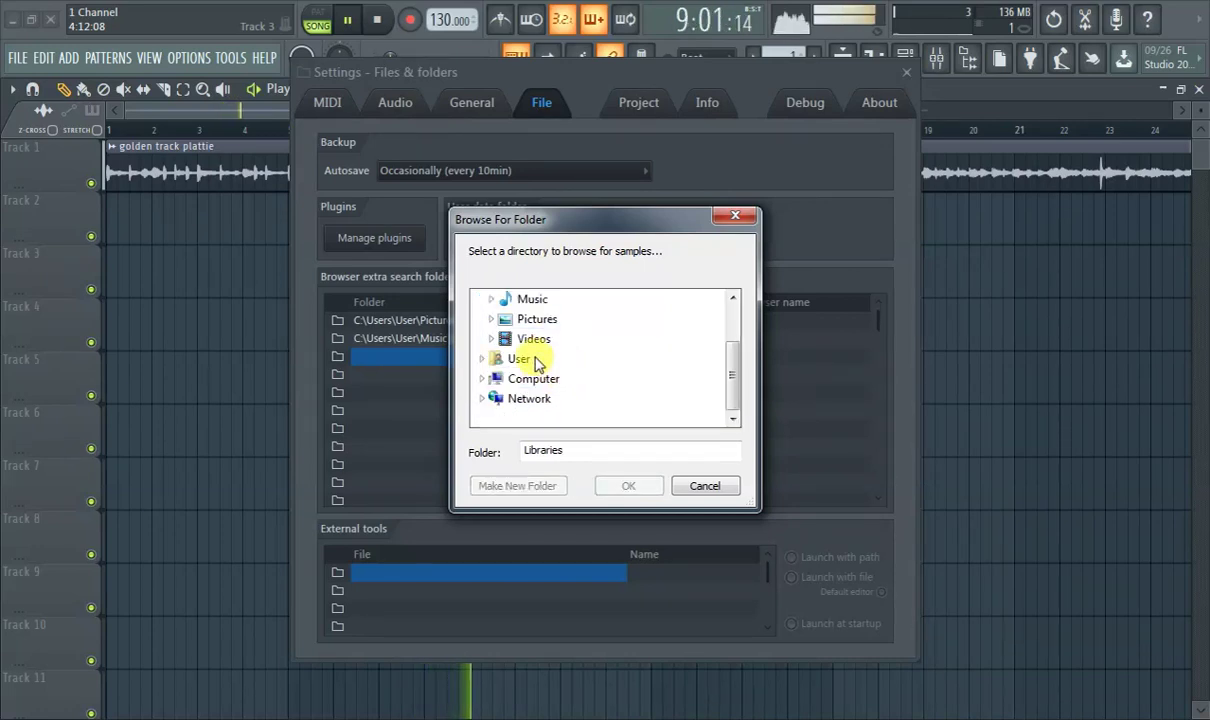
pyautogui.click(528, 356)
pyautogui.doubleClick(545, 418)
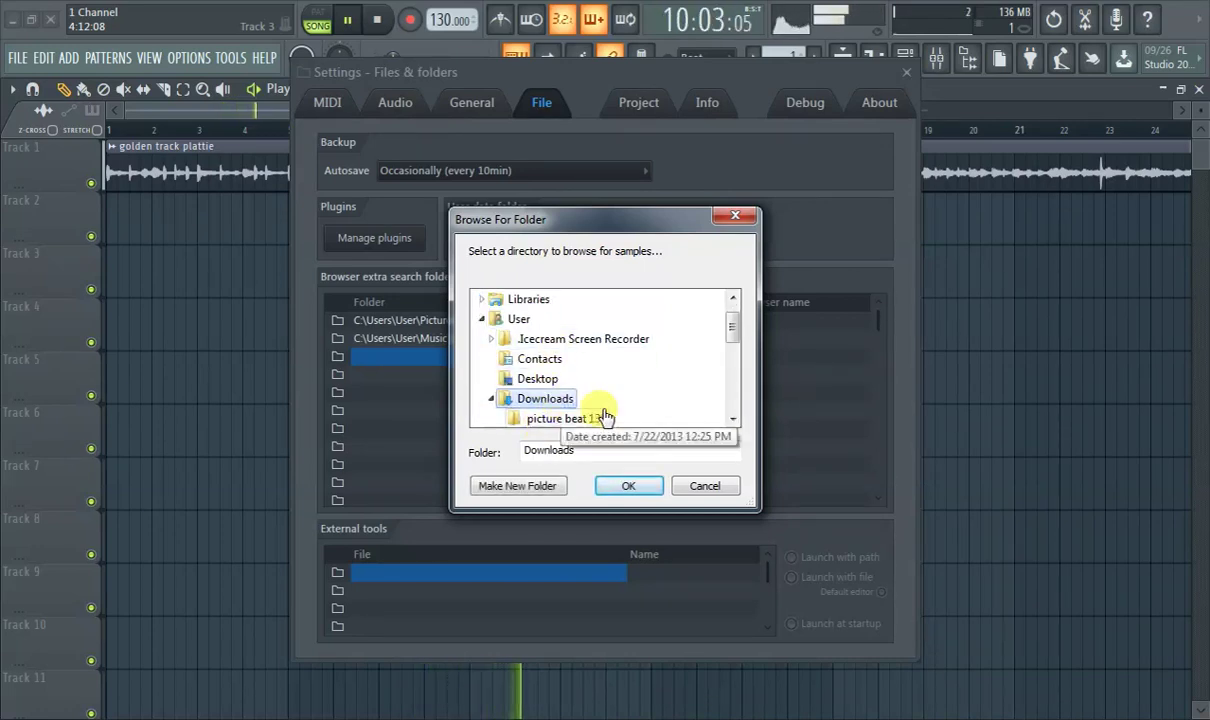
pyautogui.click(624, 485)
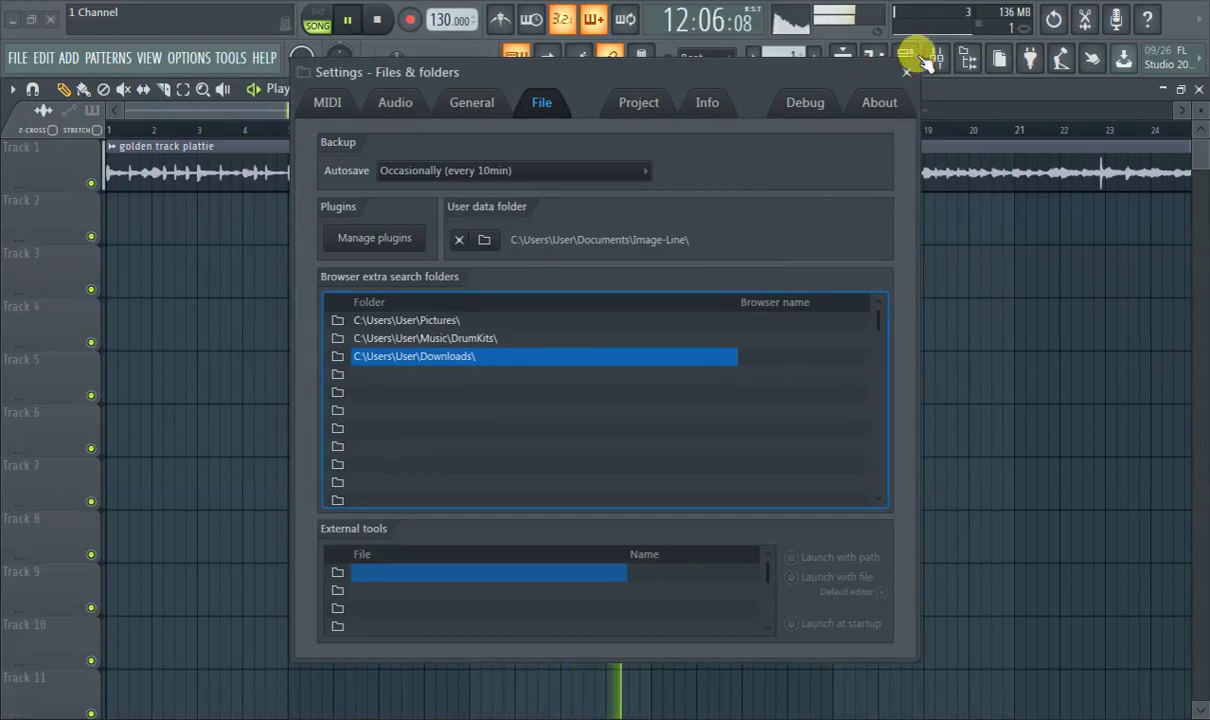
pyautogui.click(966, 56)
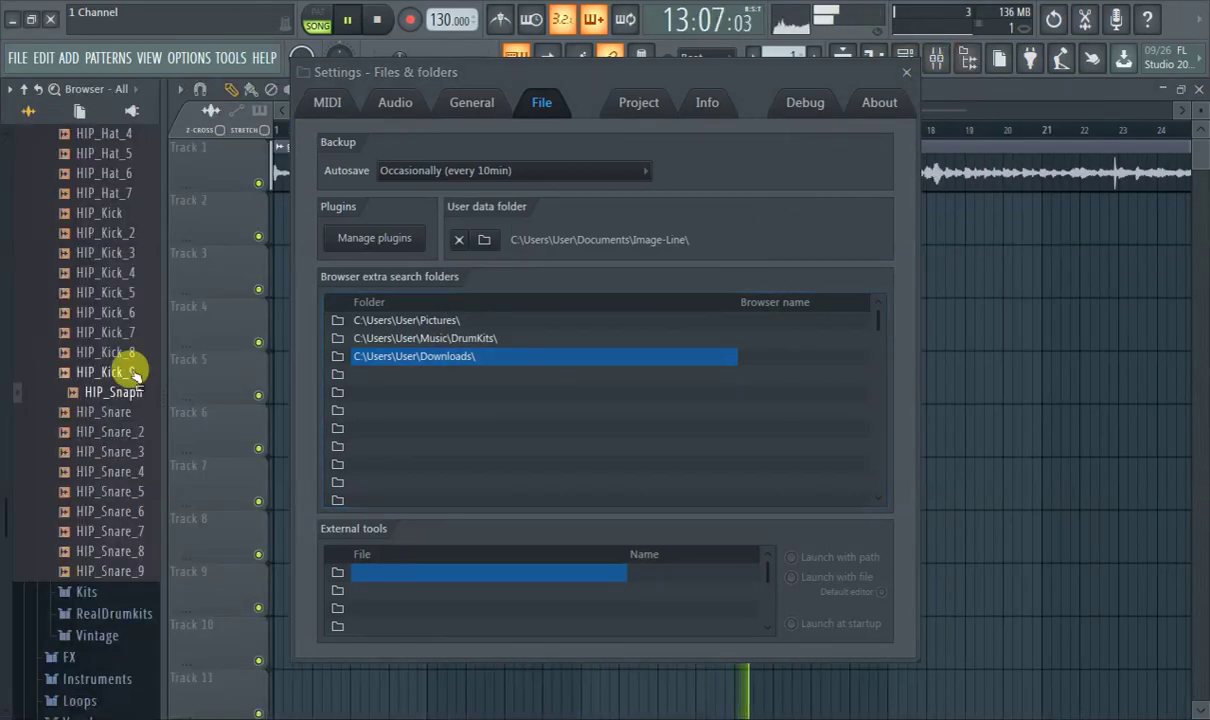
# Expand the Downloads folder in the browser to list its files and close File settings.
pyautogui.click(23, 92)
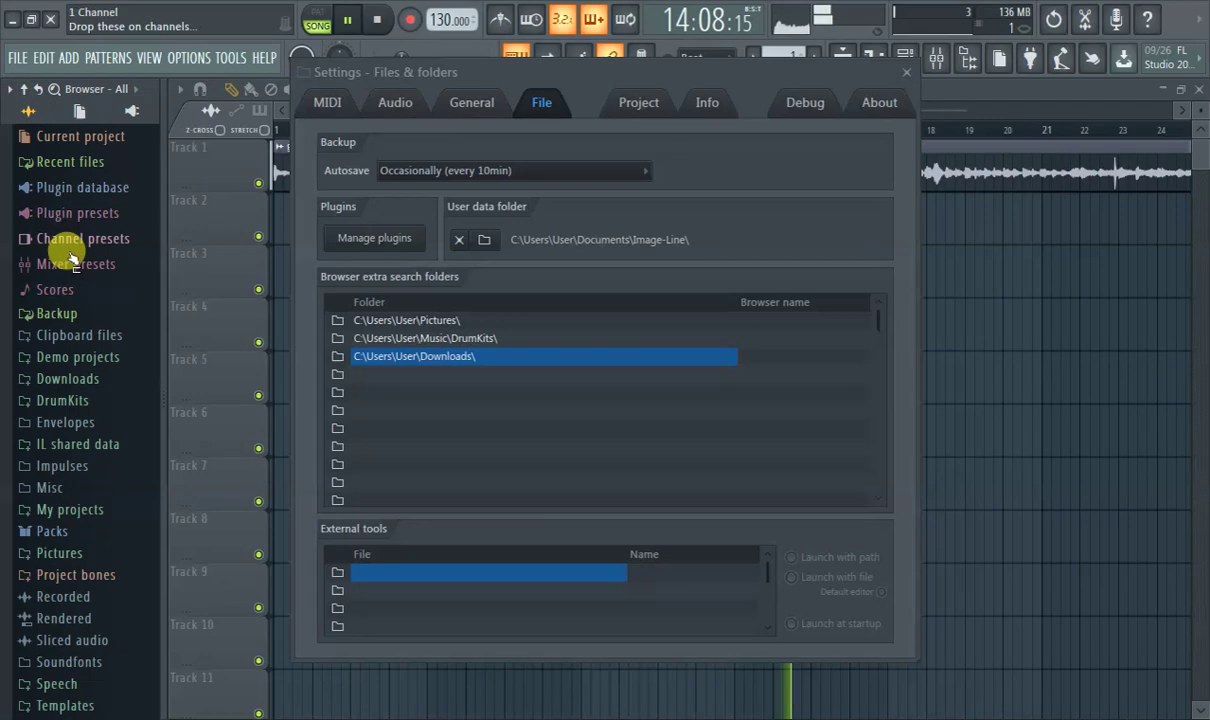
pyautogui.click(82, 379)
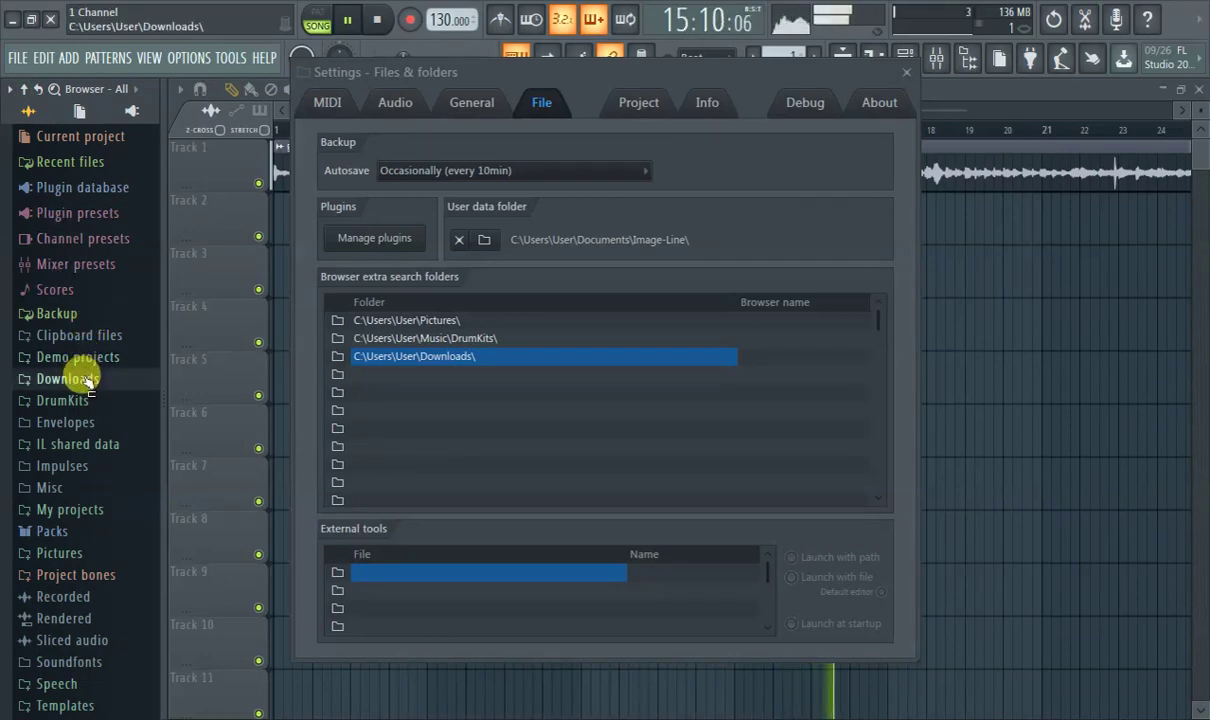
pyautogui.scroll(-6, 95, 402)
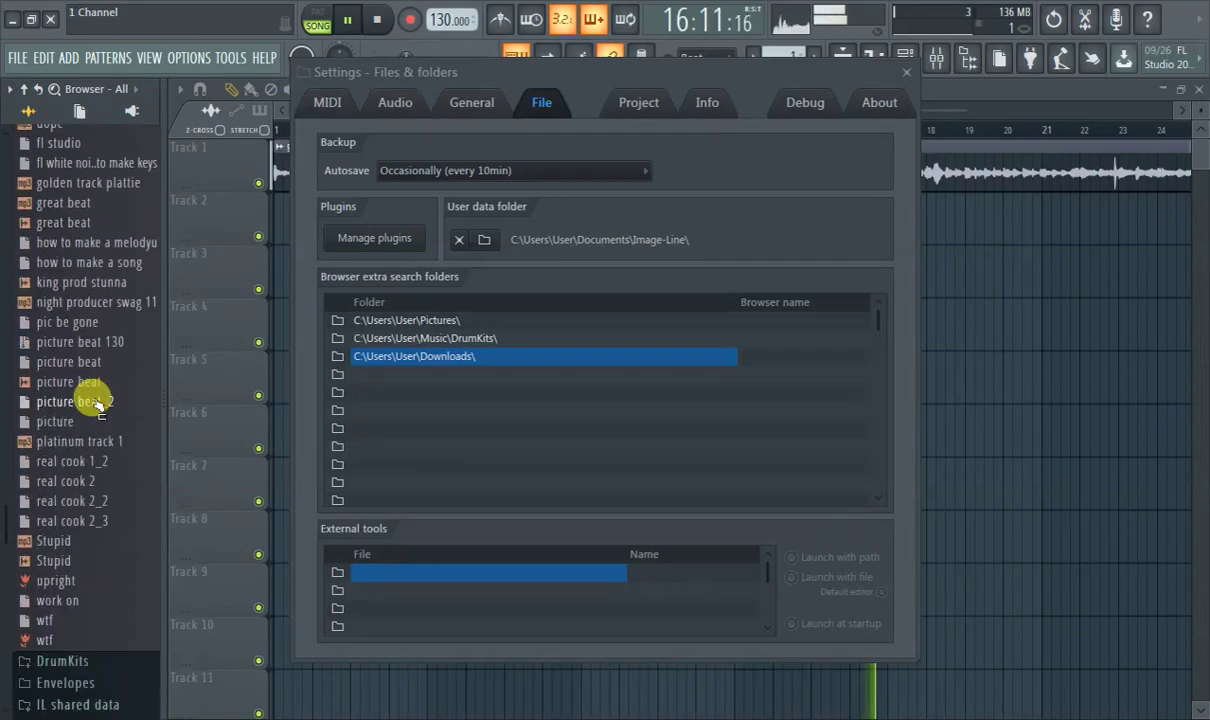
pyautogui.moveTo(757, 100); pyautogui.dragTo(817, 140)
pyautogui.moveTo(927, 162); pyautogui.dragTo(1051, 162)
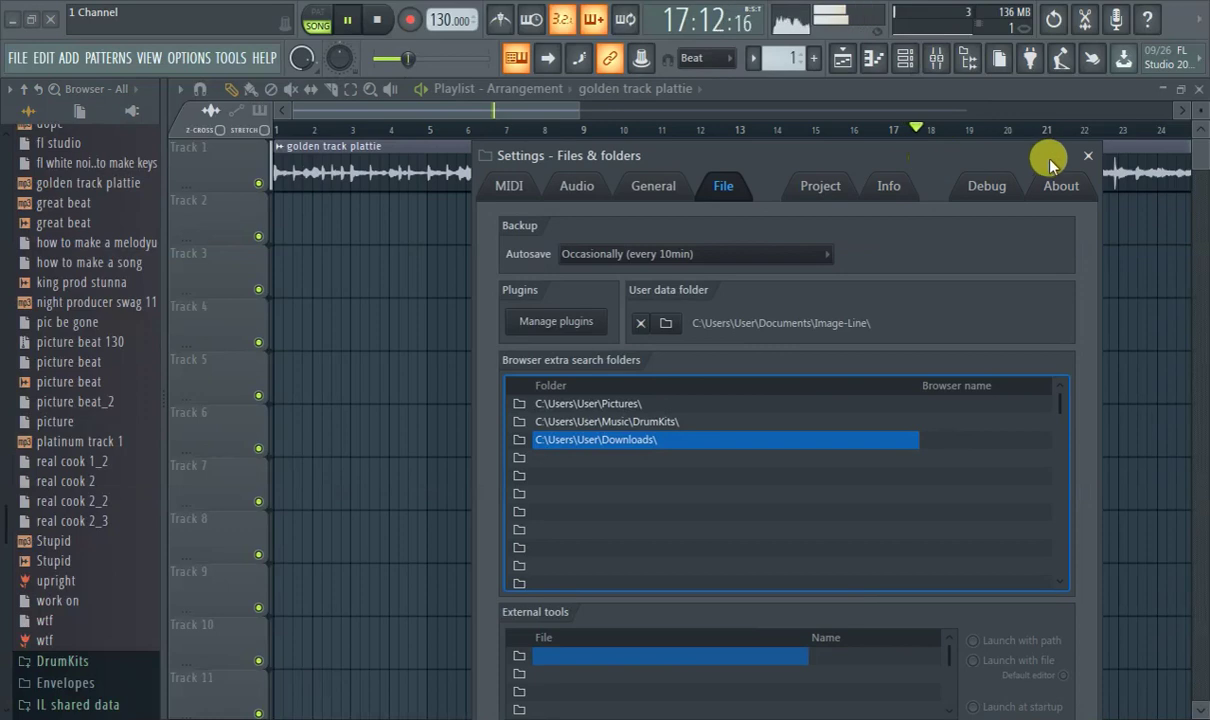
pyautogui.click(1087, 157)
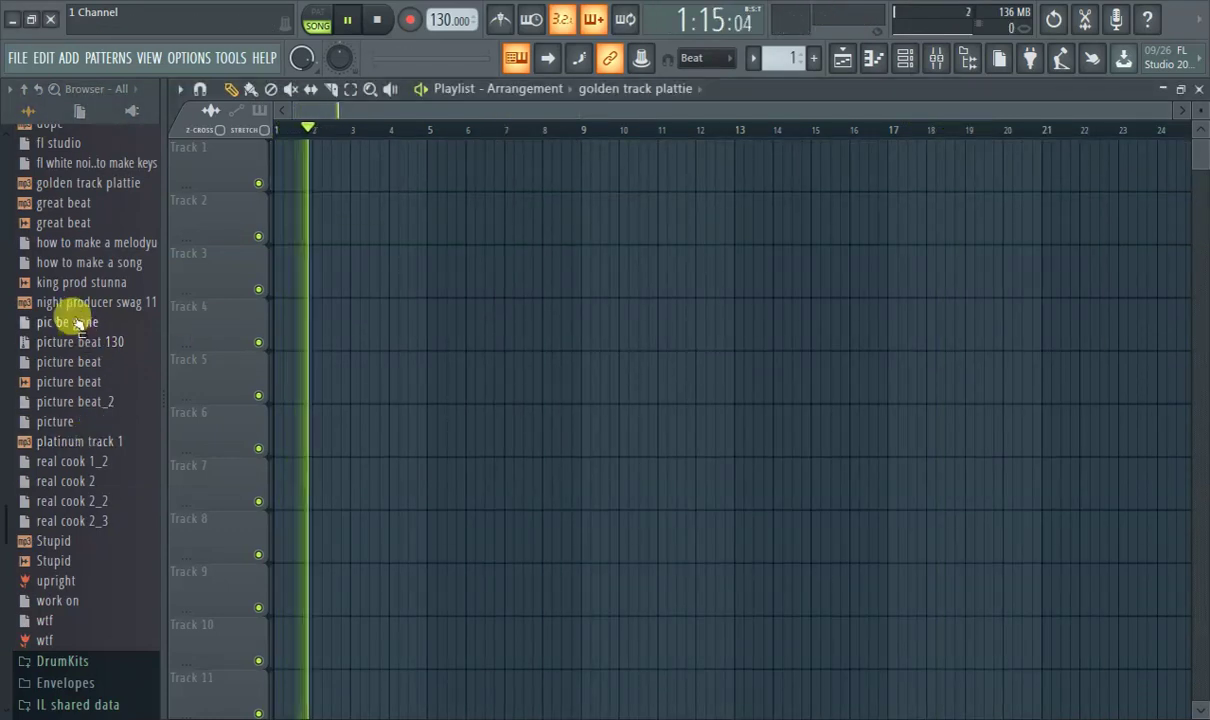
# Drag golden track plattie from the browser onto Track 1 at bar 1.
pyautogui.moveTo(78, 185); pyautogui.dragTo(285, 165)
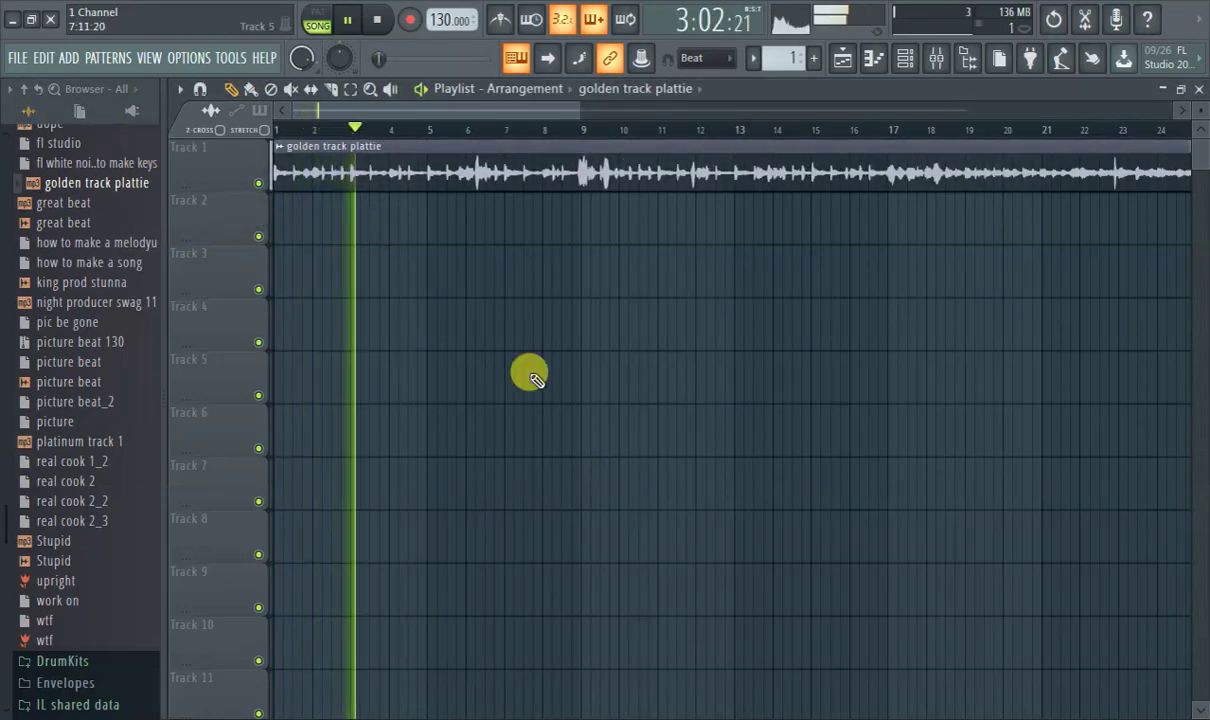
pyautogui.moveTo(521, 116); pyautogui.dragTo(113, 172)
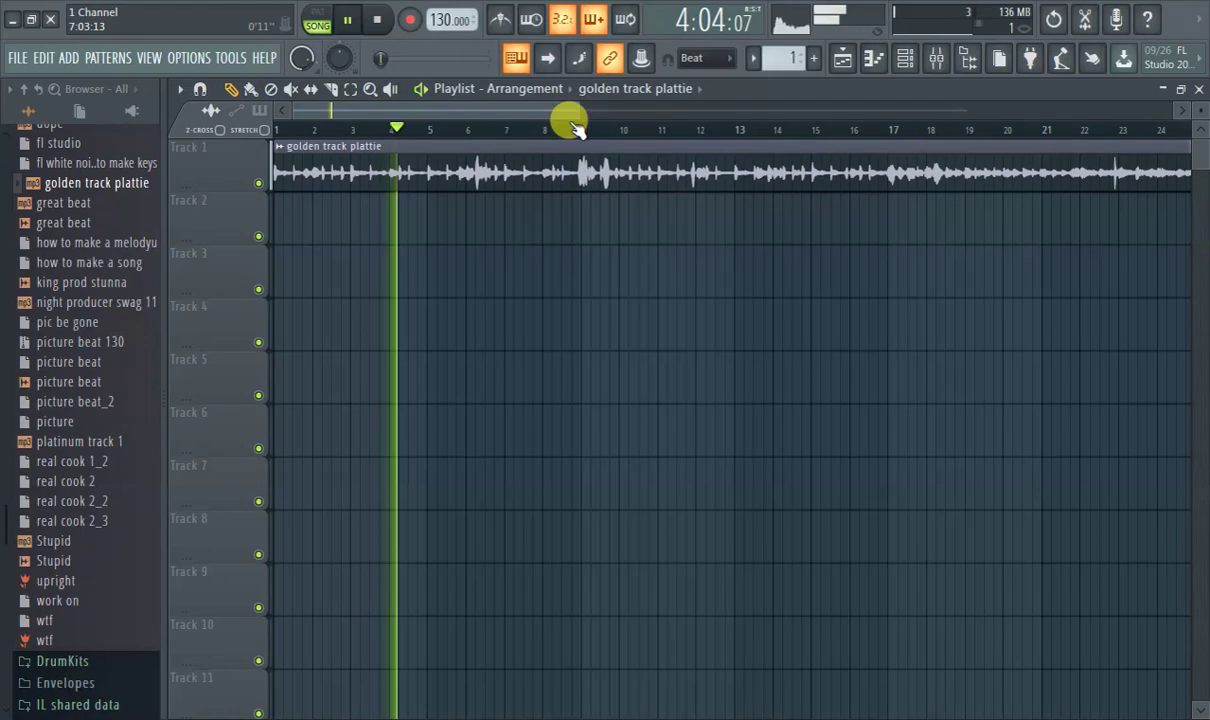
pyautogui.click(842, 59)
# Route the golden track plattie channel to insert 1 and load Vocodex into its first effect slot.
pyautogui.click(842, 59)
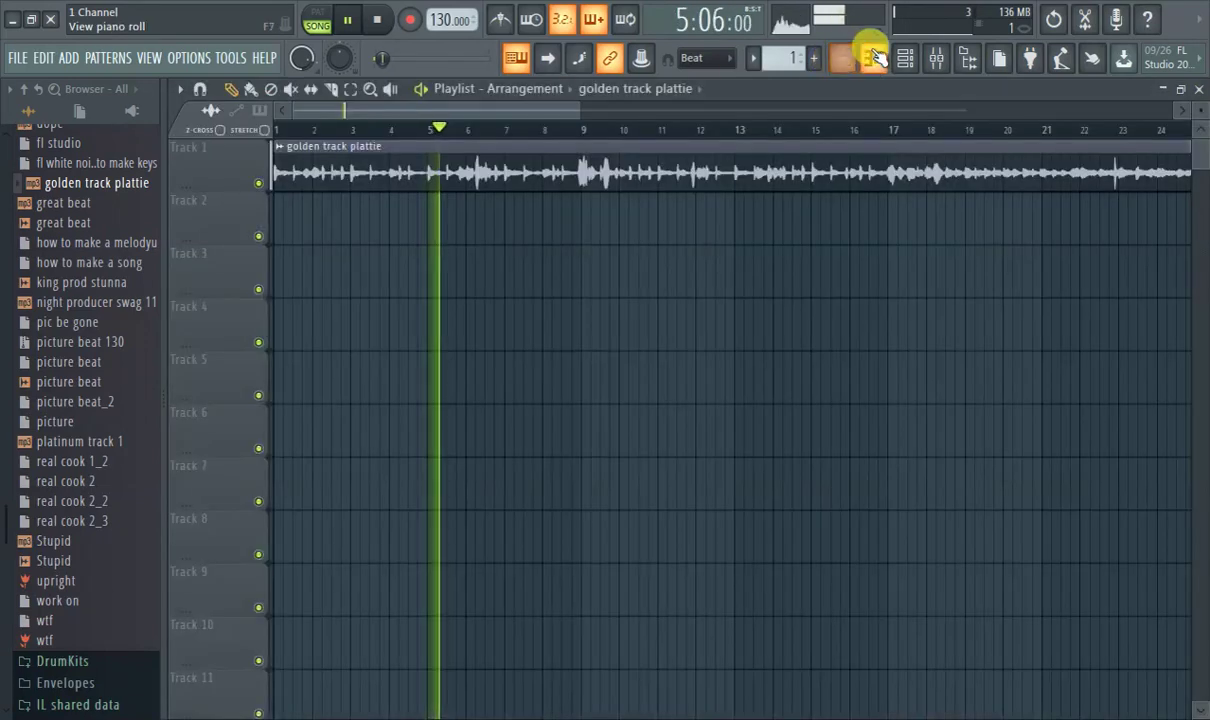
pyautogui.click(873, 59)
pyautogui.click(905, 59)
pyautogui.scroll(1, 235, 275)
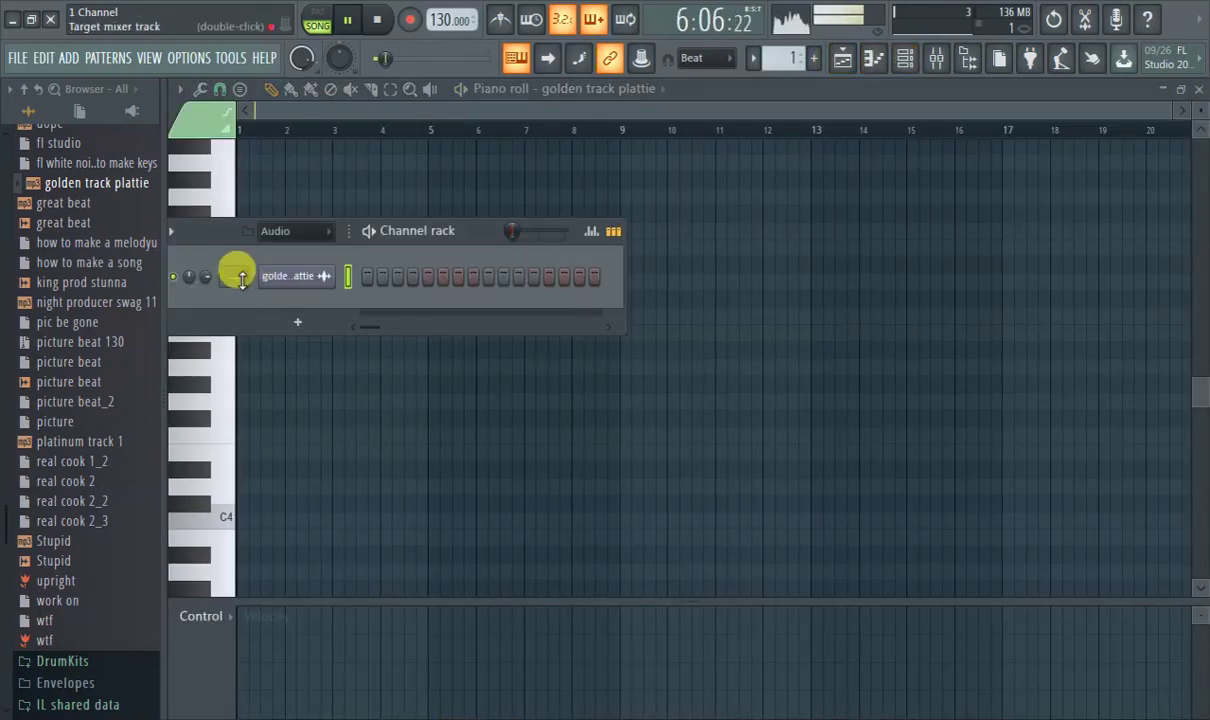
pyautogui.click(936, 58)
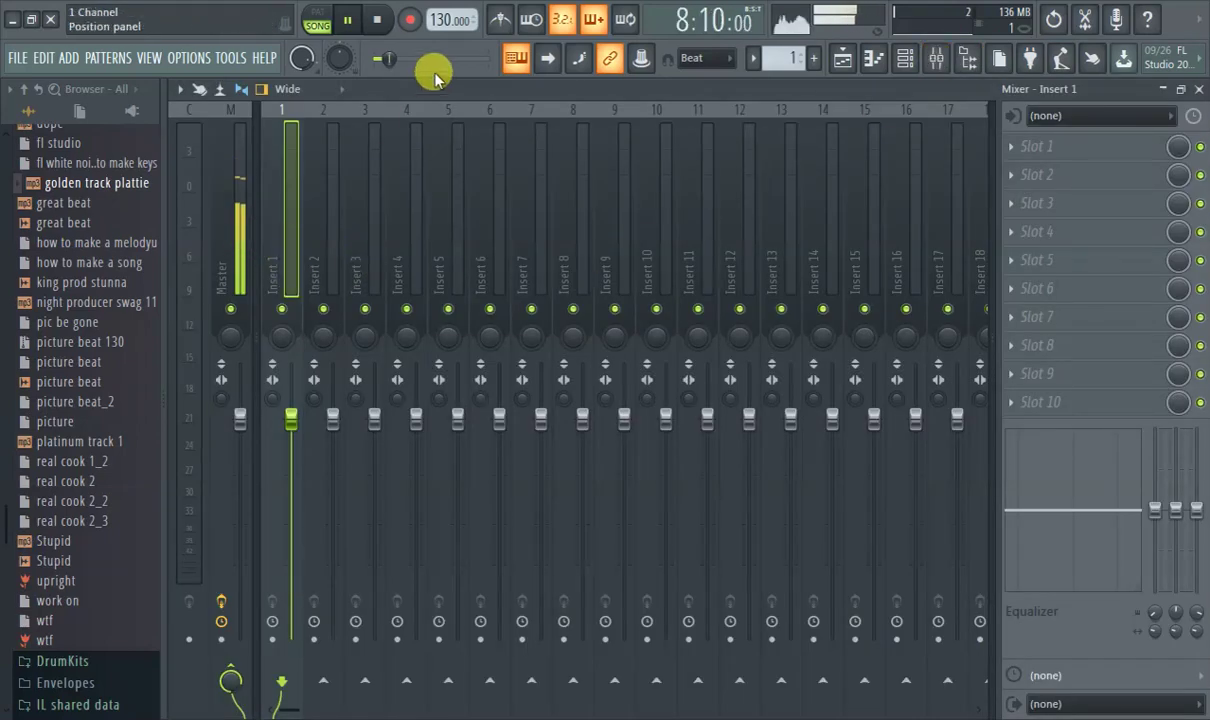
pyautogui.click(1060, 150)
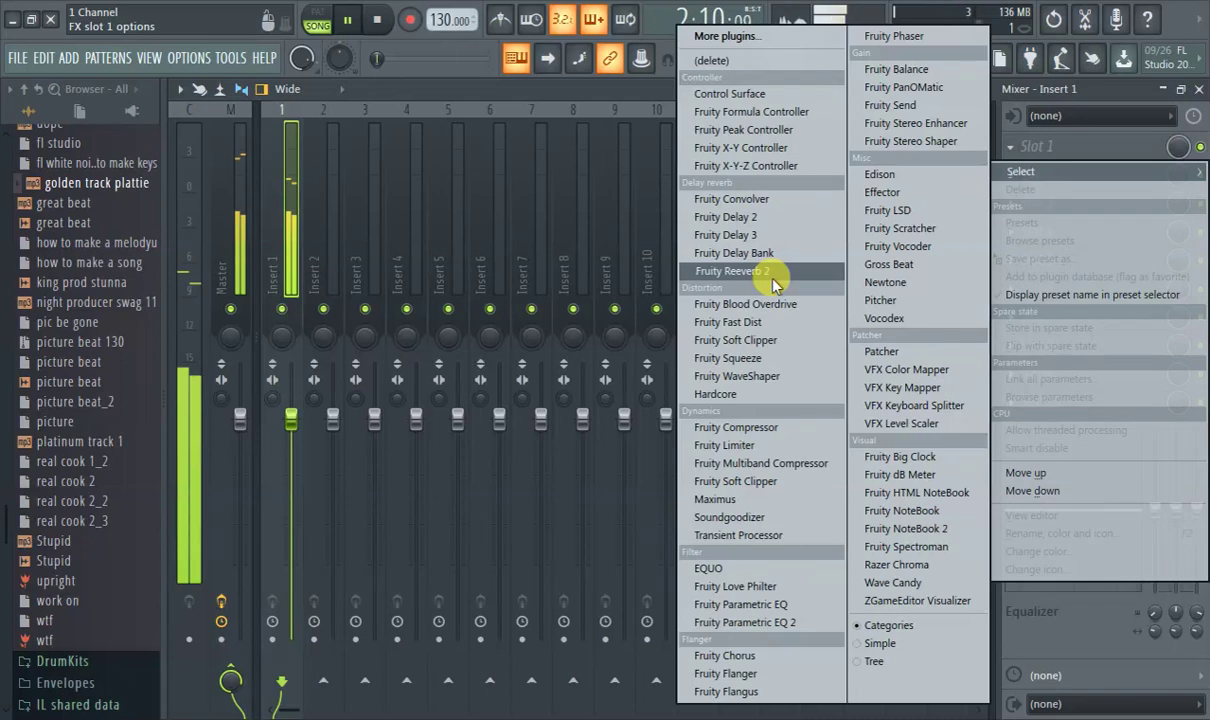
pyautogui.click(866, 316)
pyautogui.moveTo(510, 270); pyautogui.dragTo(690, 195)
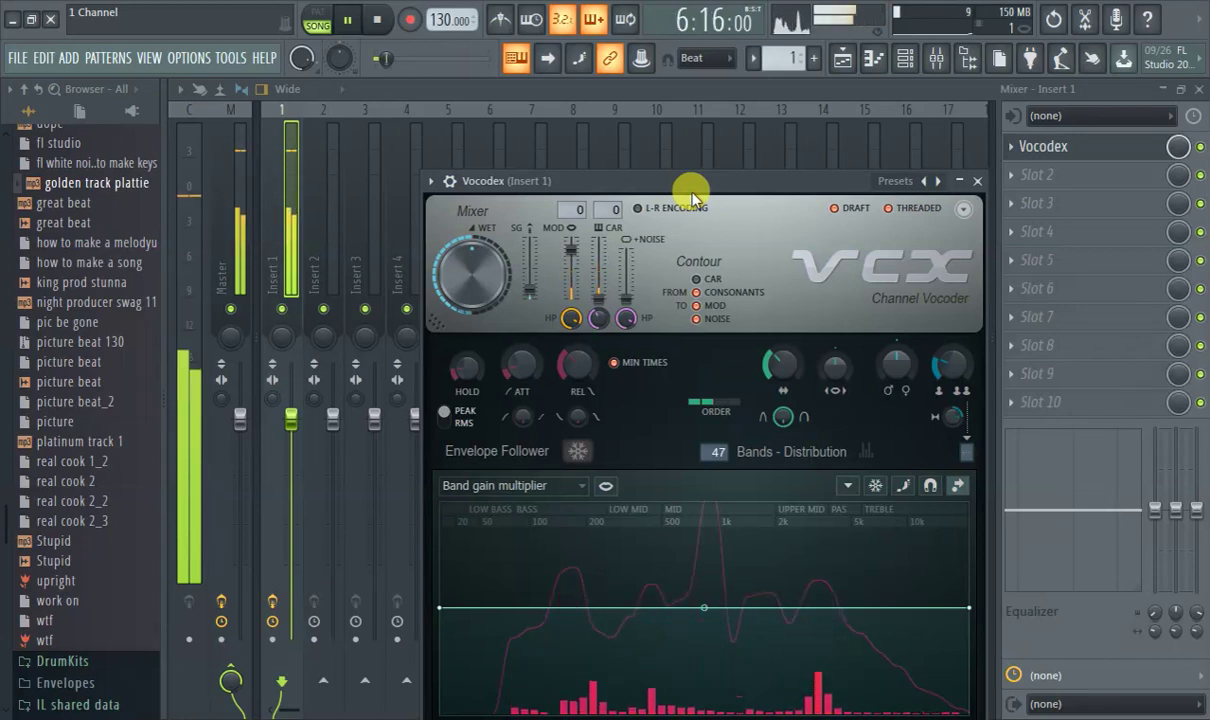
pyautogui.click(843, 60)
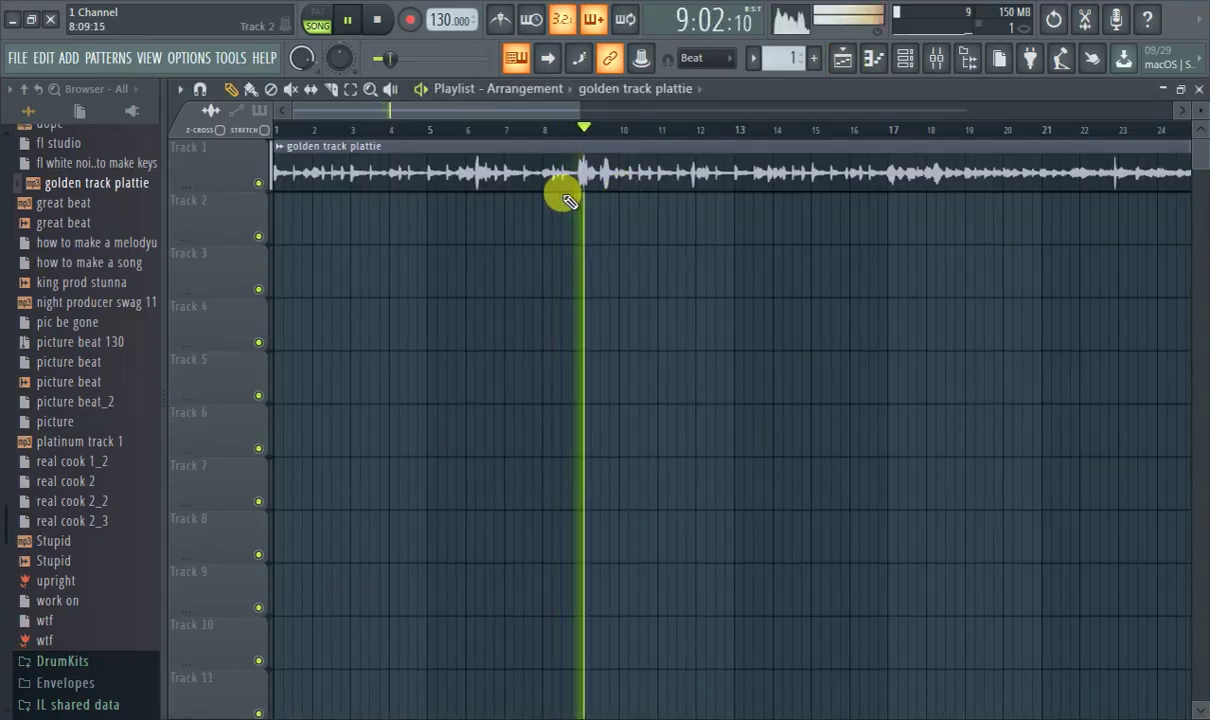
# Create an automation clip for Vocodex's Mix level knob from the Mixer.
pyautogui.click(935, 59)
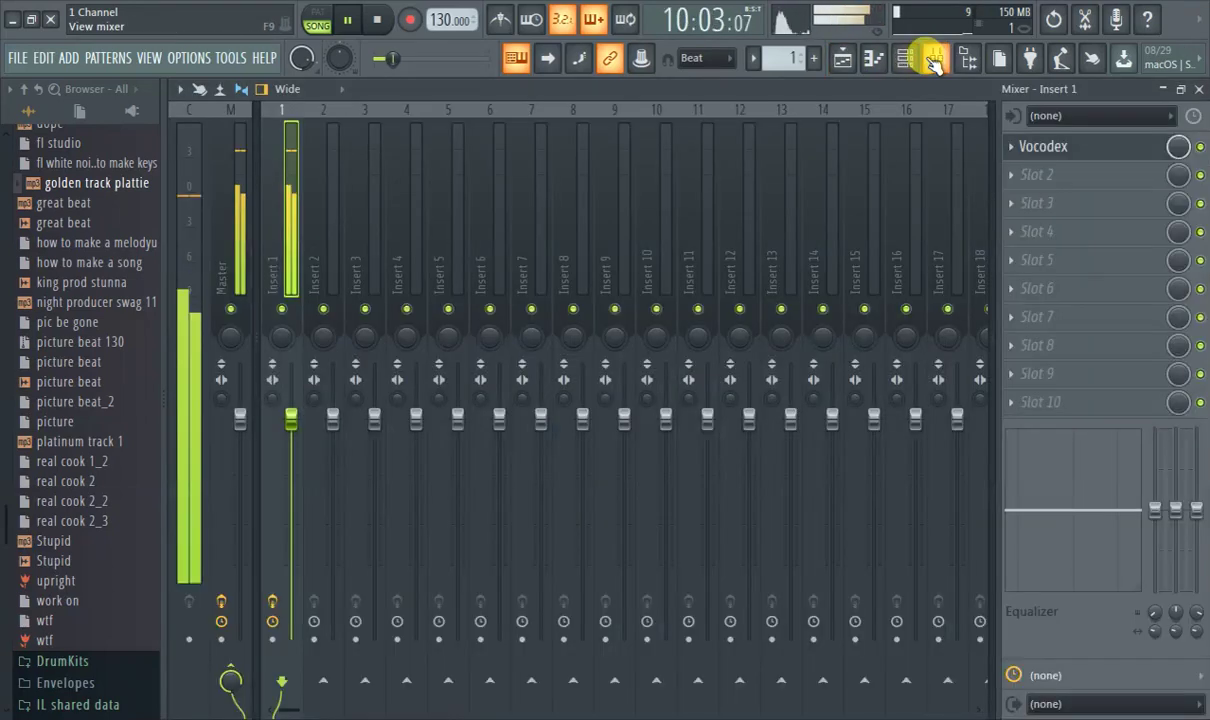
pyautogui.rightClick(1174, 150)
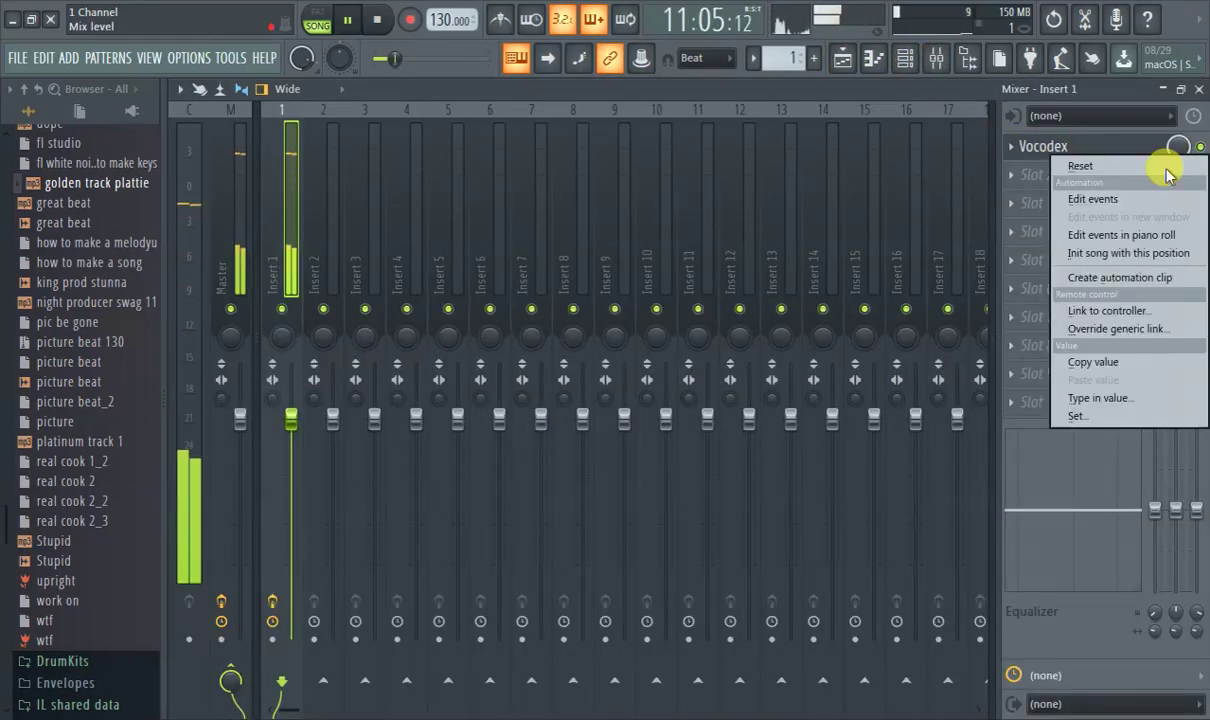
pyautogui.click(1034, 277)
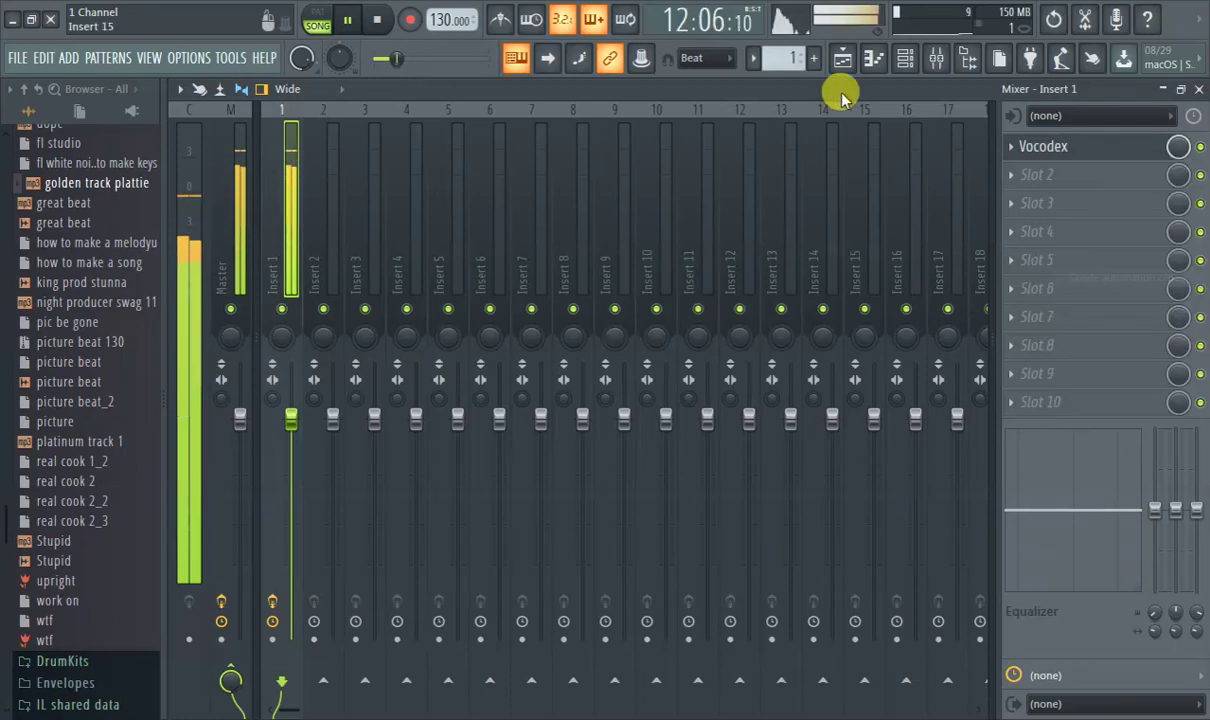
pyautogui.click(841, 60)
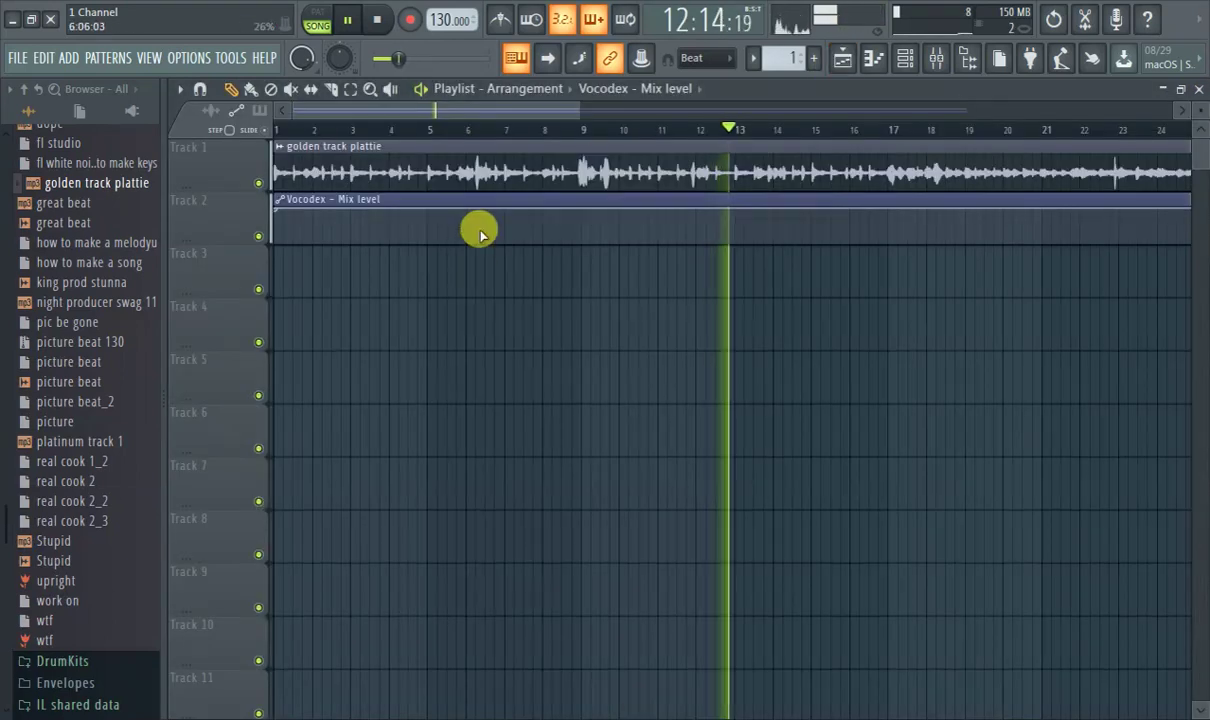
# Shape the Mix level curve to drop low by bar 9, then replay from the start.
pyautogui.click(580, 243)
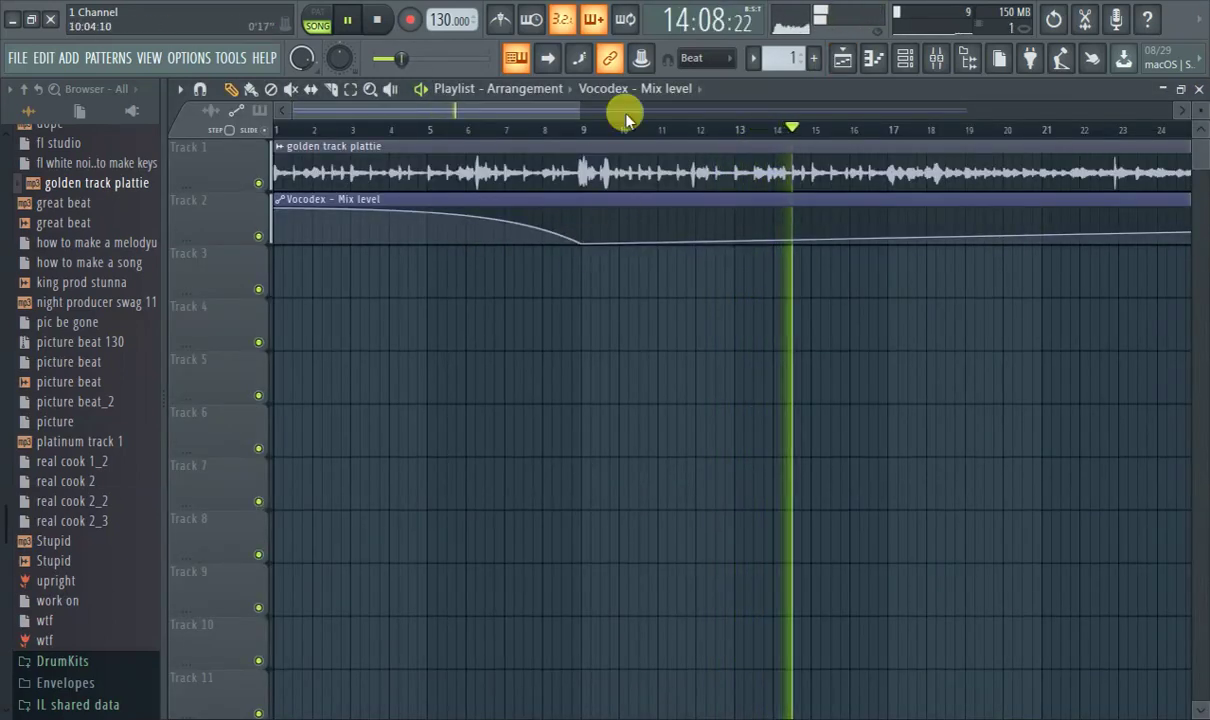
pyautogui.moveTo(554, 108); pyautogui.dragTo(1015, 190)
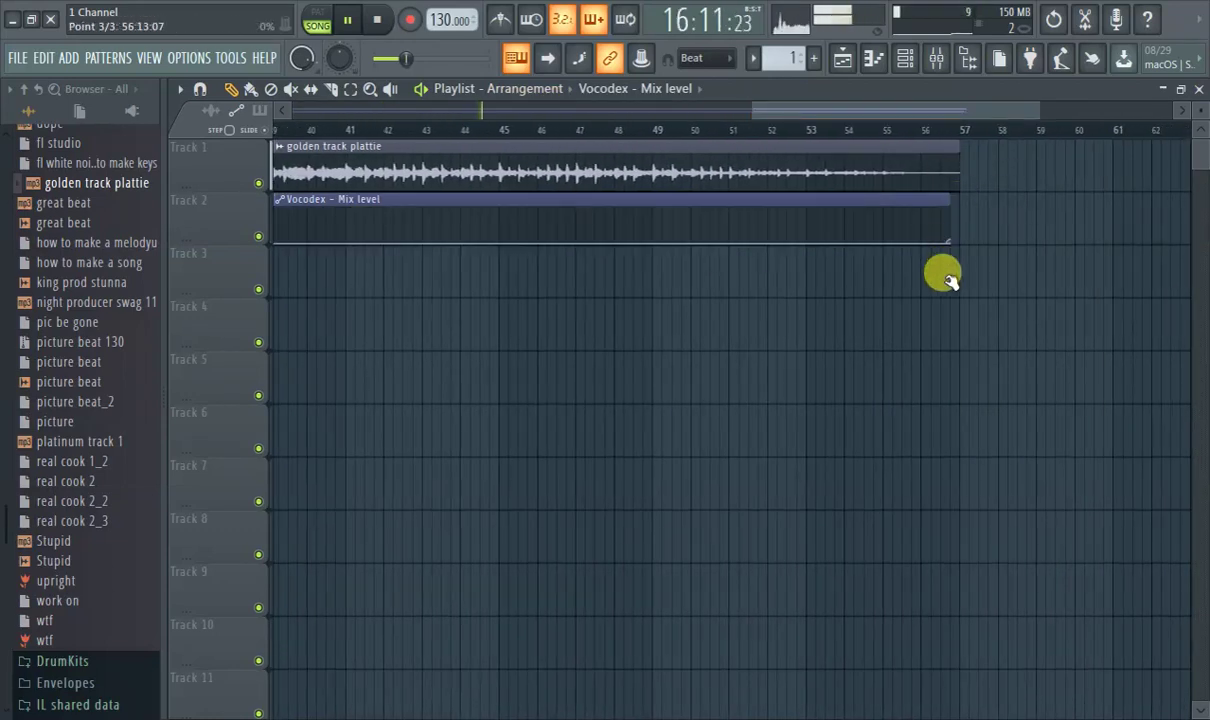
pyautogui.moveTo(762, 112); pyautogui.dragTo(290, 180)
pyautogui.click(284, 128)
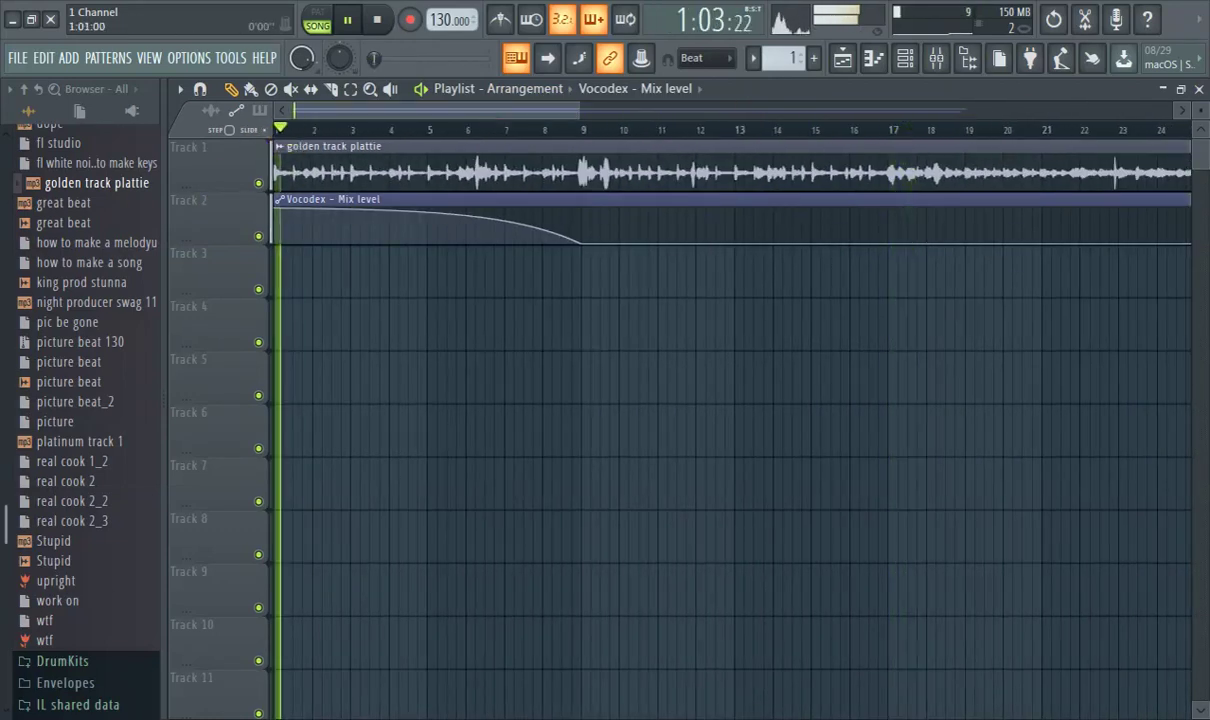
# Export the song to Downloads as 'golden track plattie 2.mp3' and play it.
pyautogui.click(20, 58)
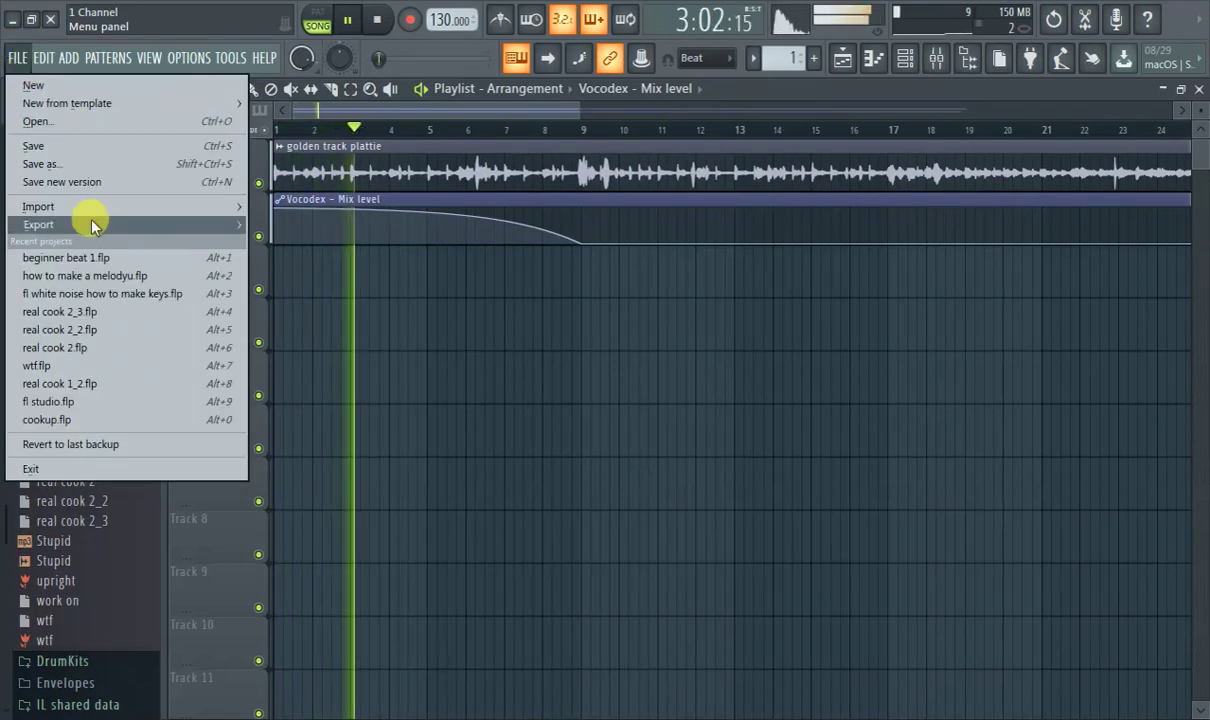
pyautogui.moveTo(89, 224)
pyautogui.click(287, 260)
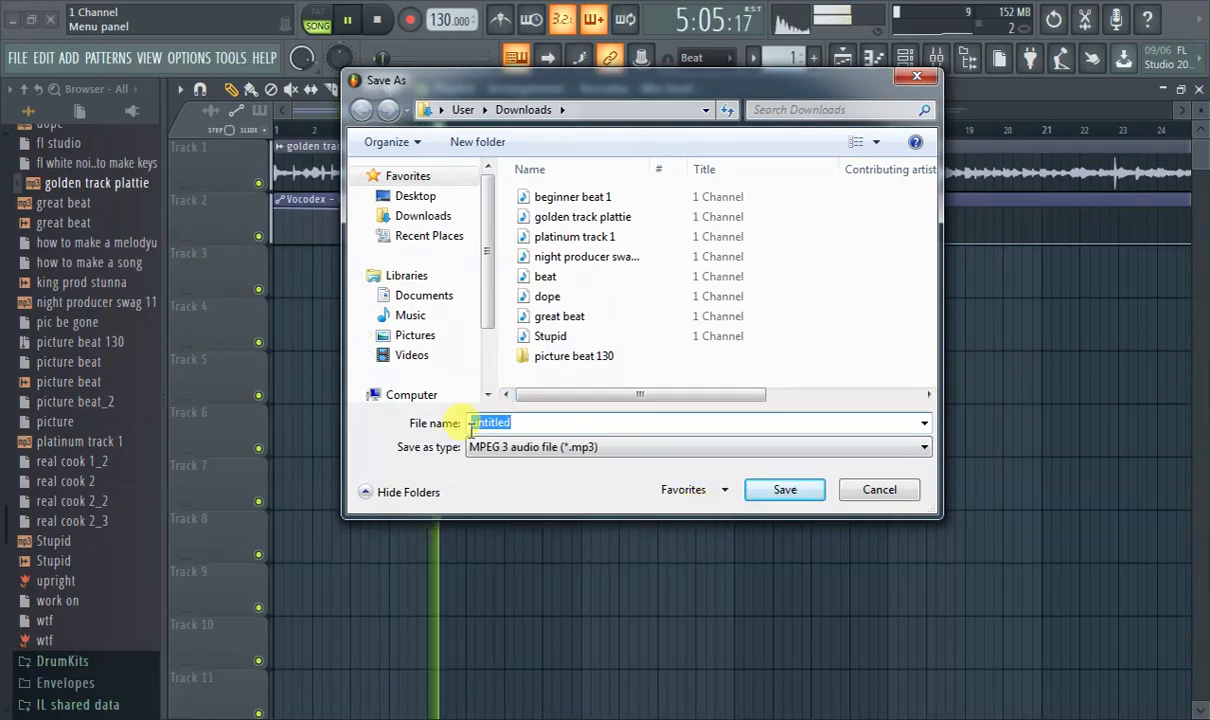
pyautogui.write('golde')
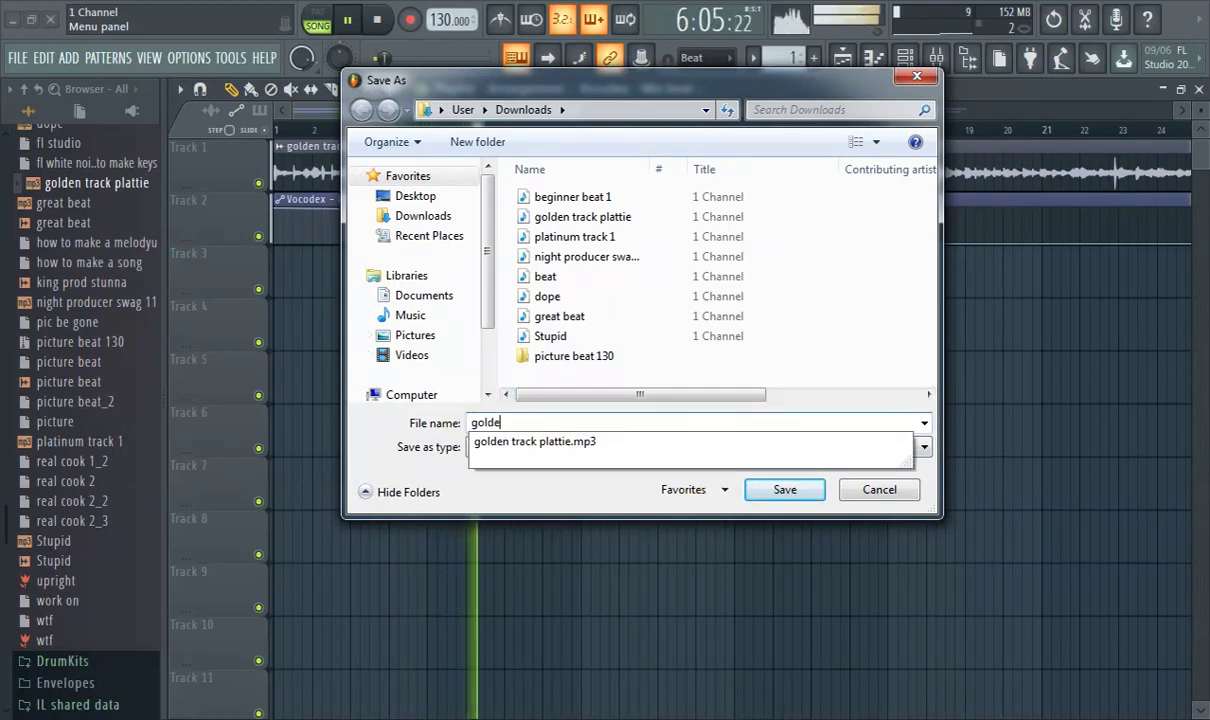
pyautogui.write('n track plat')
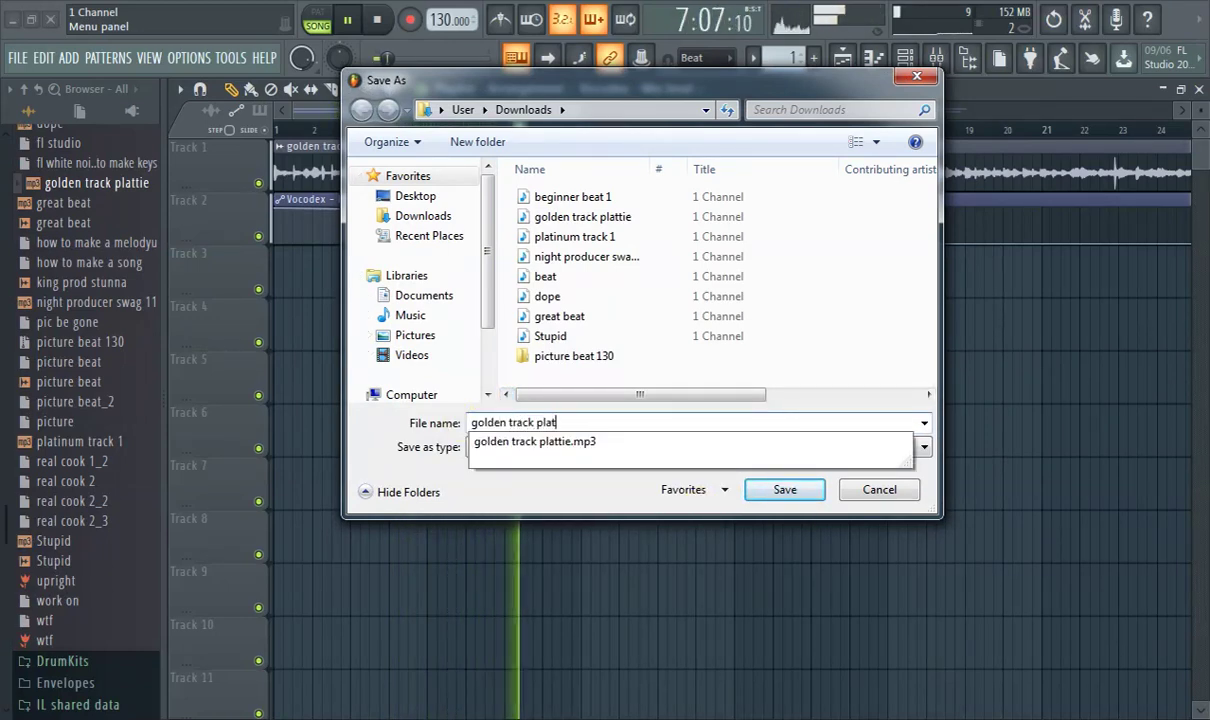
pyautogui.write('tie')
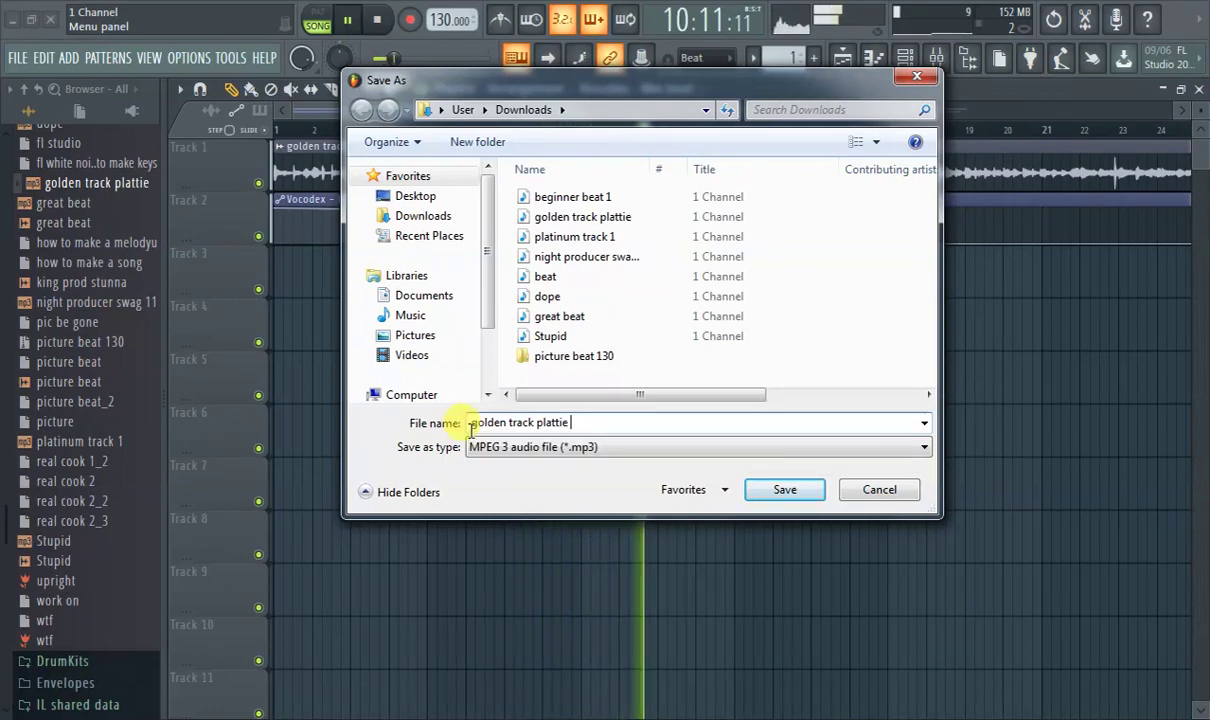
pyautogui.write('2')
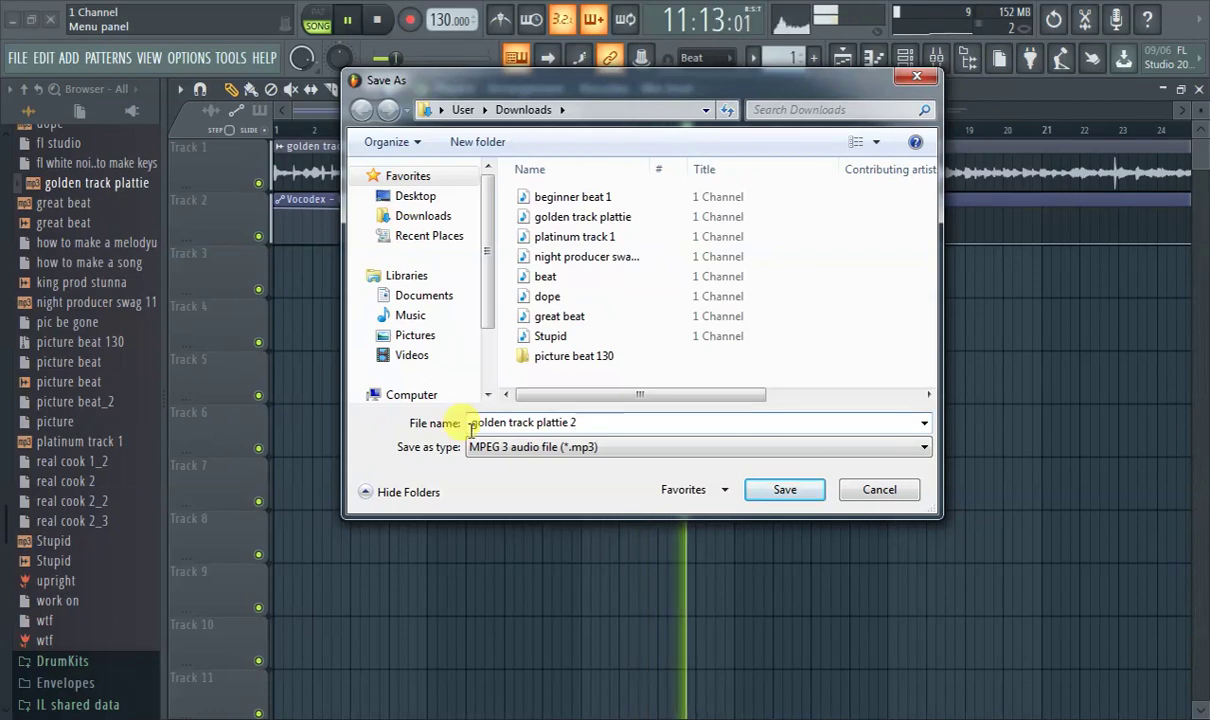
pyautogui.press('Return')
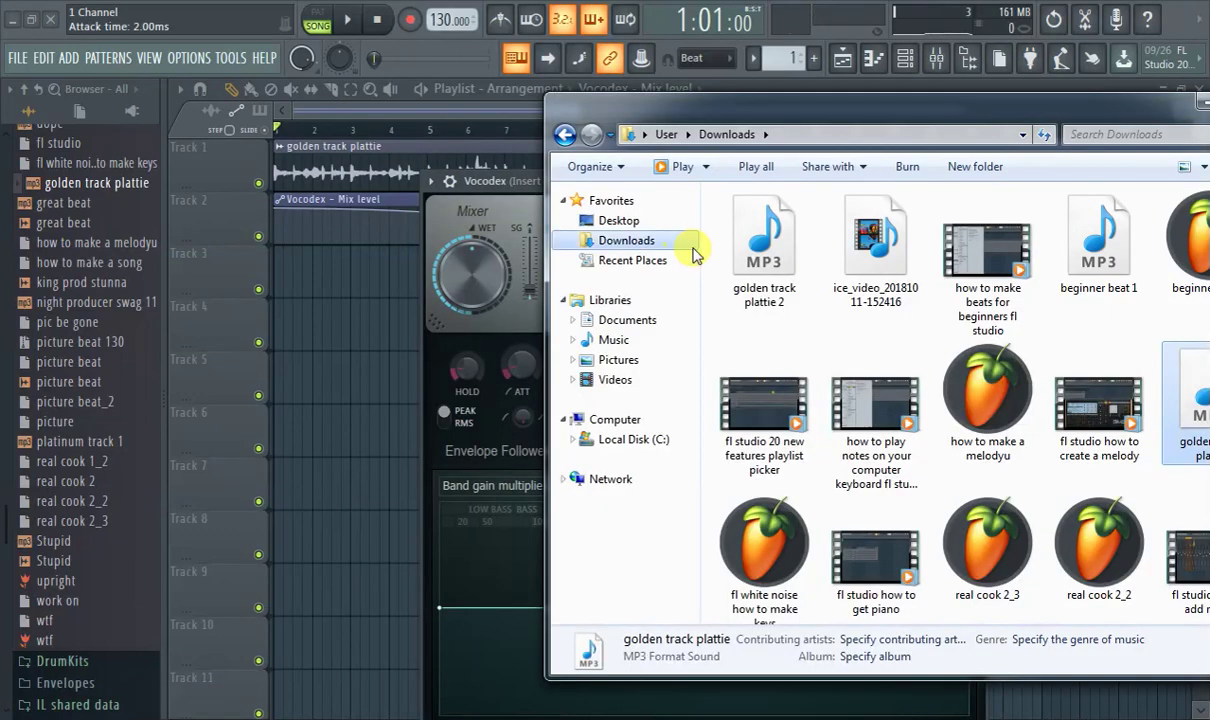
pyautogui.doubleClick(772, 262)
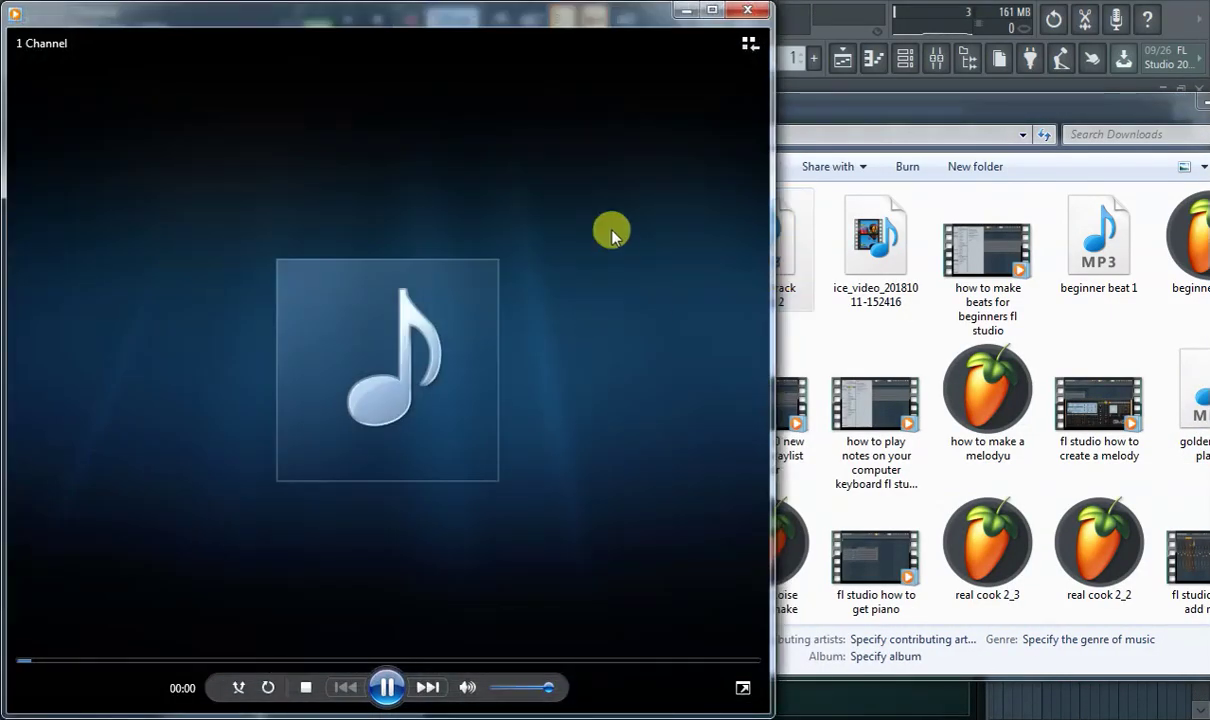